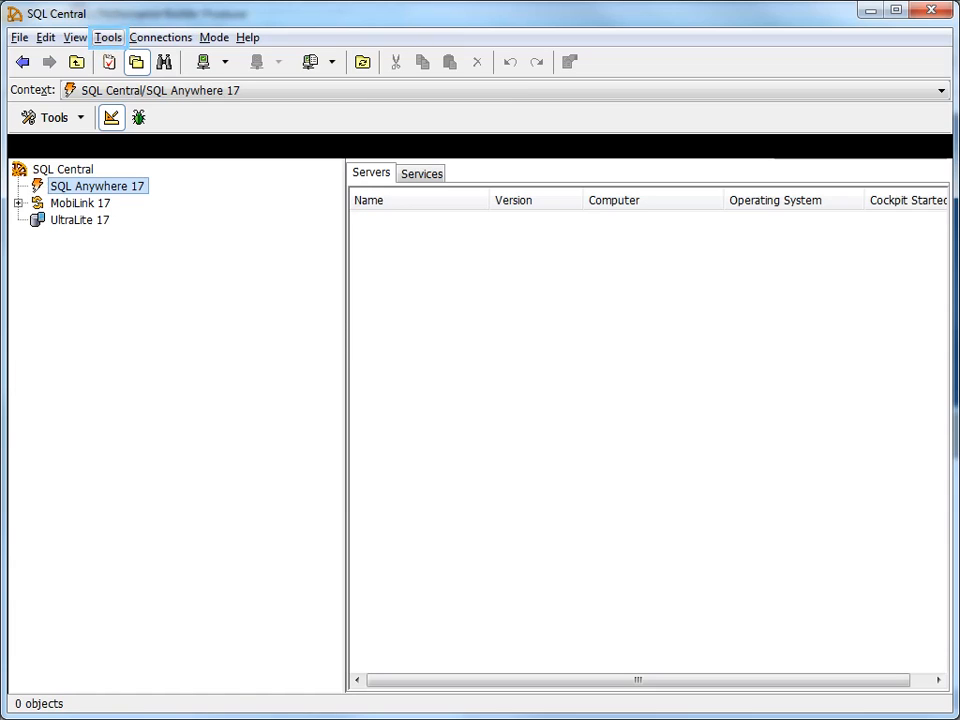
# Open the ODBC Data Source Administrator from SQL Central and add a user DSN using the Adaptive Server Enterprise driver
pyautogui.click(104, 40)
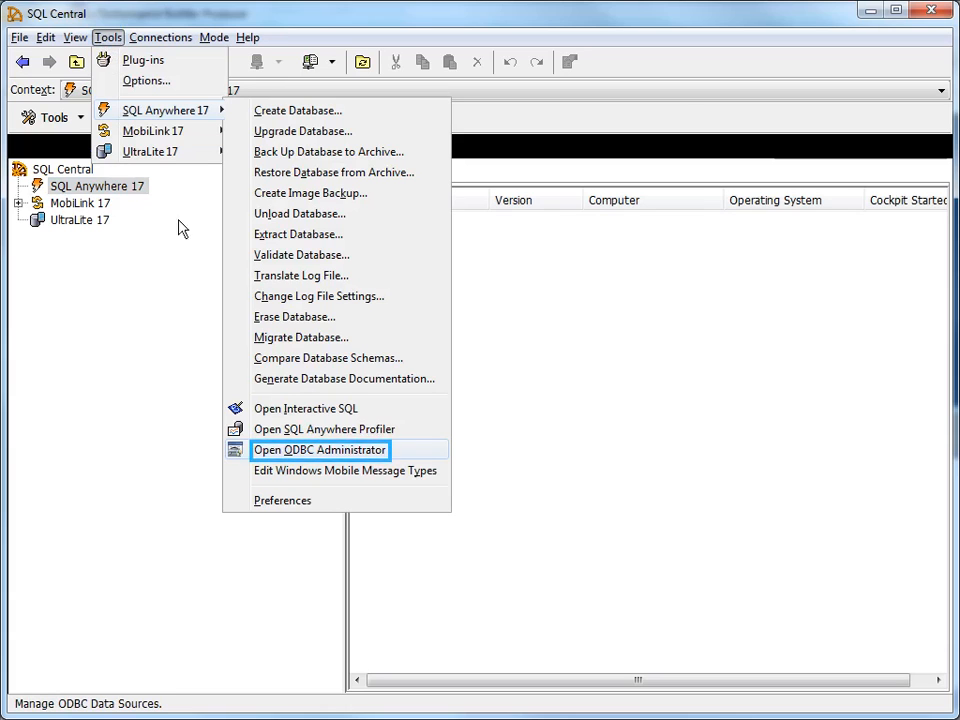
pyautogui.click(300, 455)
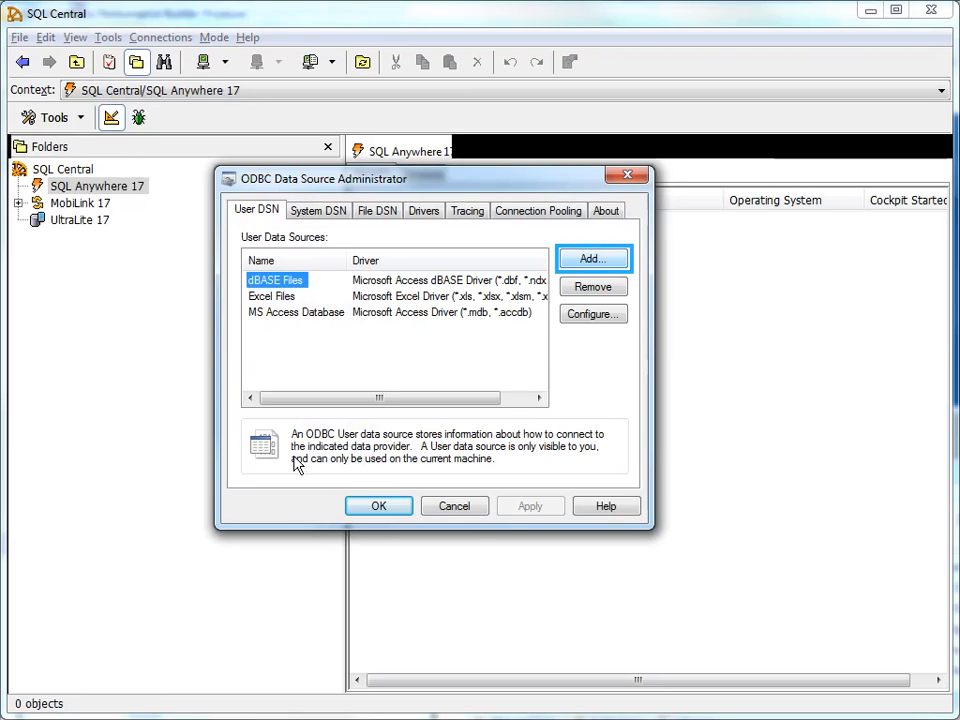
pyautogui.click(588, 262)
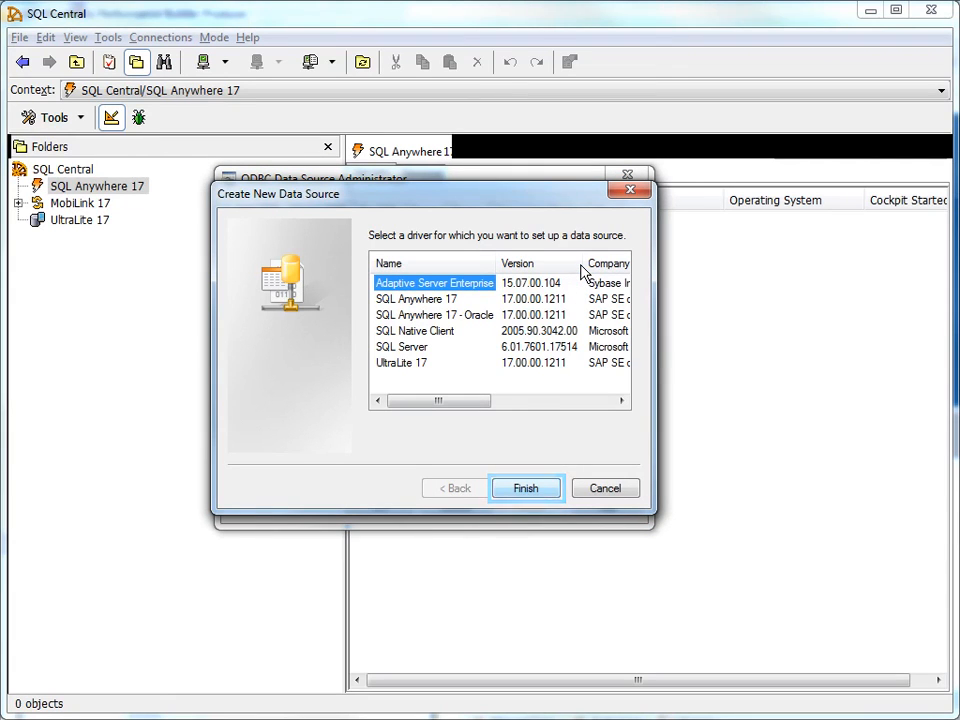
pyautogui.click(514, 495)
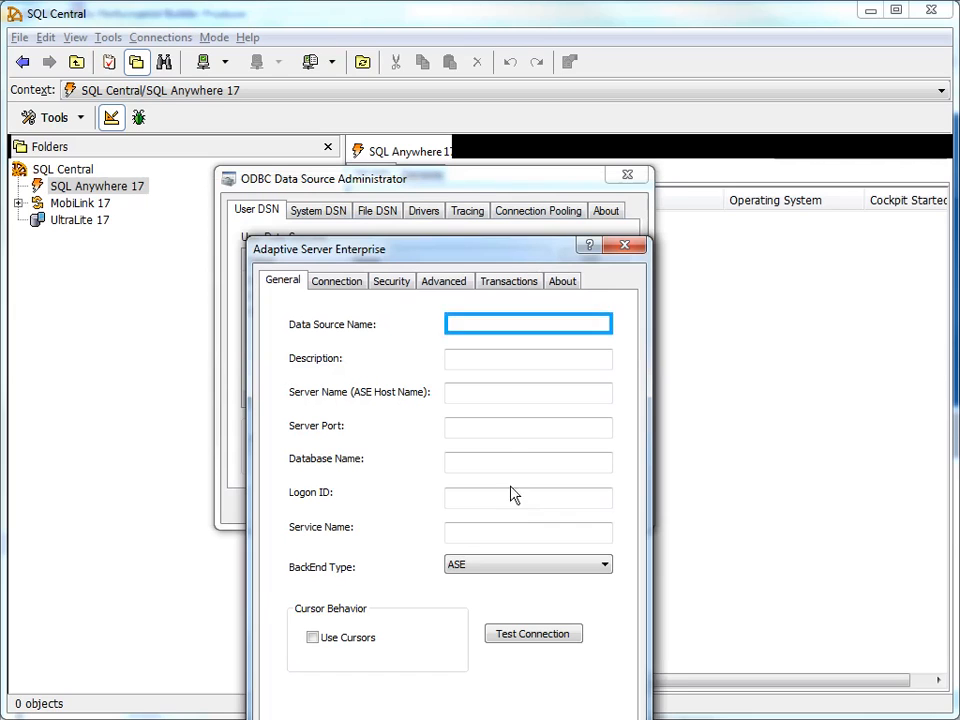
# Name the data source ASEProxy and enter the server host, port 500, database pubs2 and logon ID
pyautogui.click(497, 331)
pyautogui.write('ASEProxy')
pyautogui.click(528, 232)
pyautogui.write('r     .s     .c')
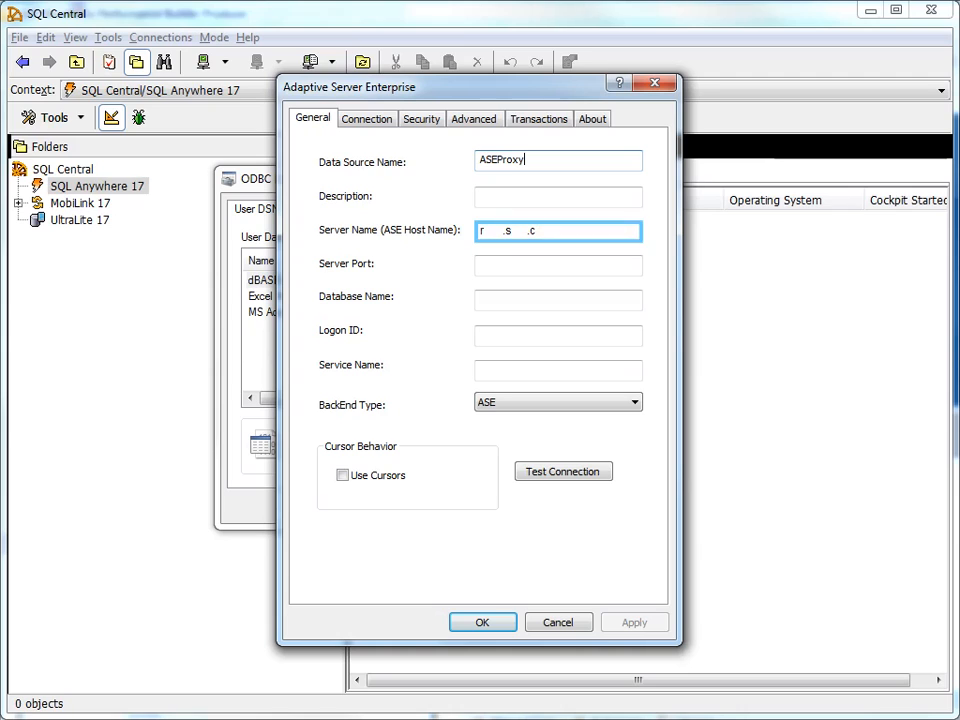
pyautogui.click(529, 266)
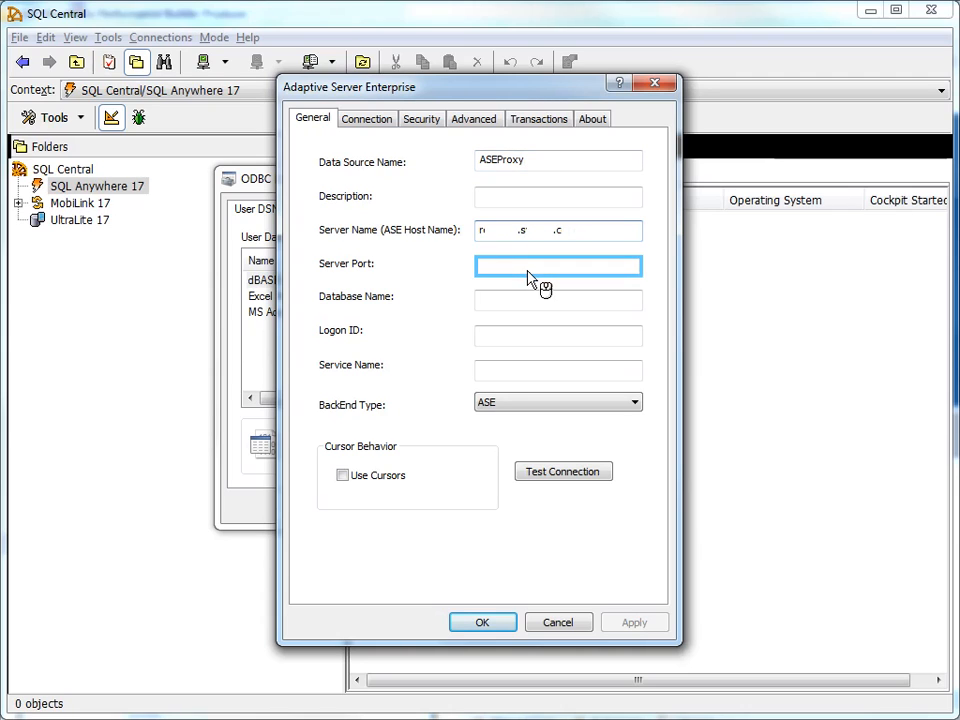
pyautogui.write('500')
pyautogui.click(529, 300)
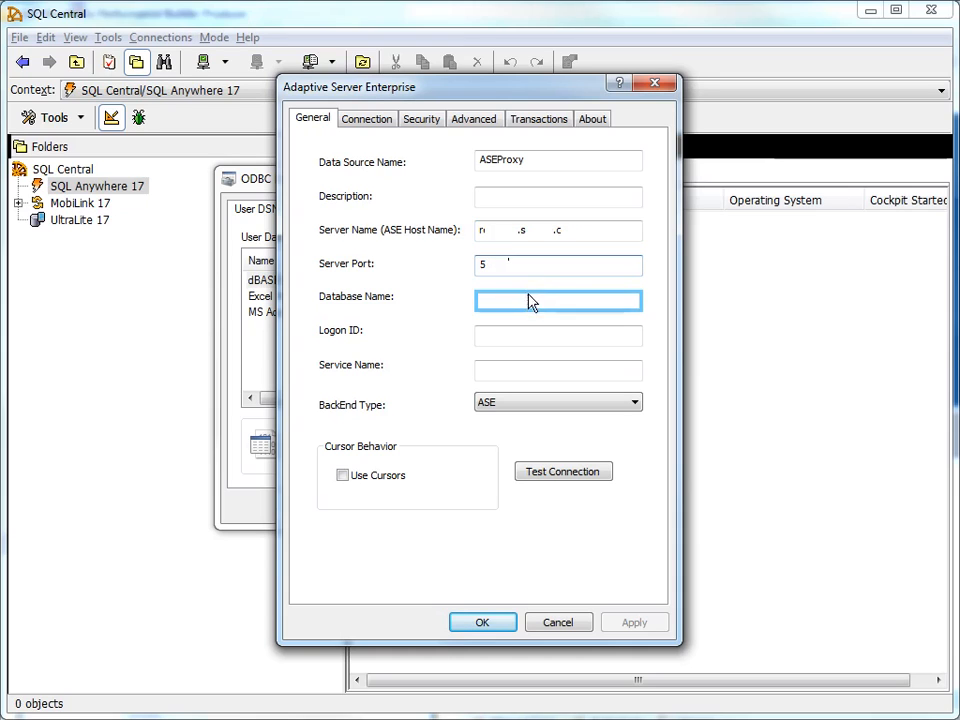
pyautogui.write('pubs2')
pyautogui.press('Tab')
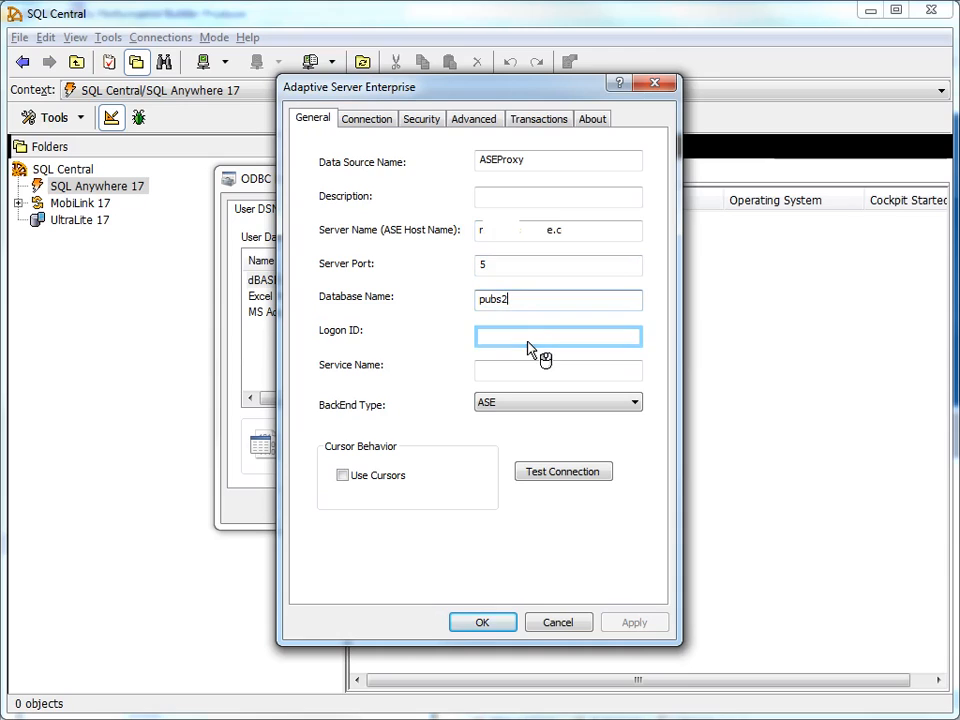
pyautogui.write('sa')
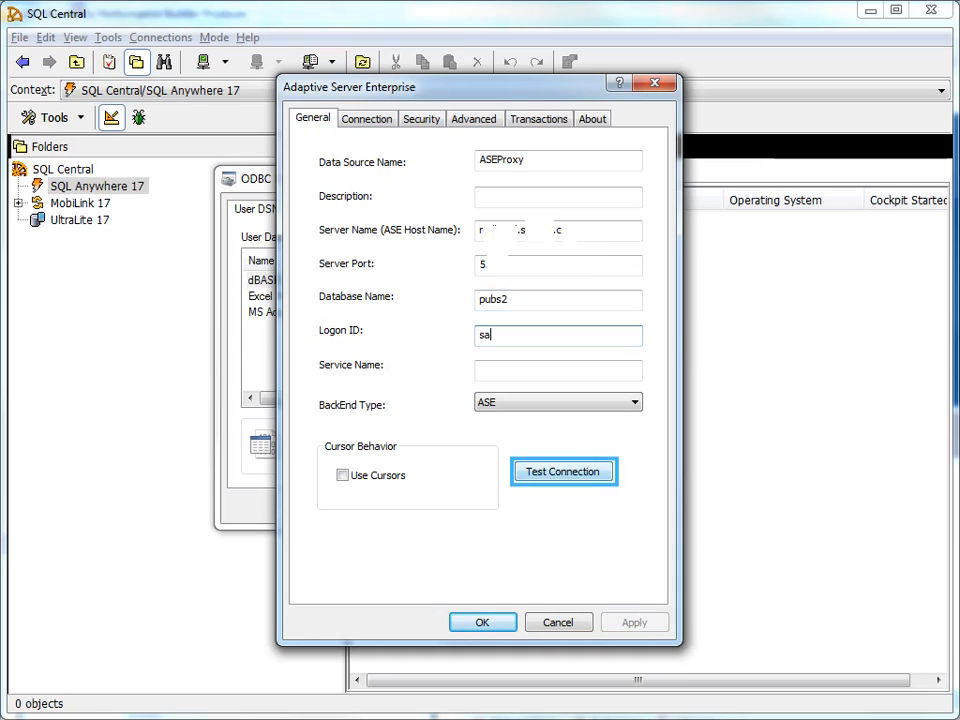
# Test the ASEProxy connection with the account password, then save the data source
pyautogui.click(548, 479)
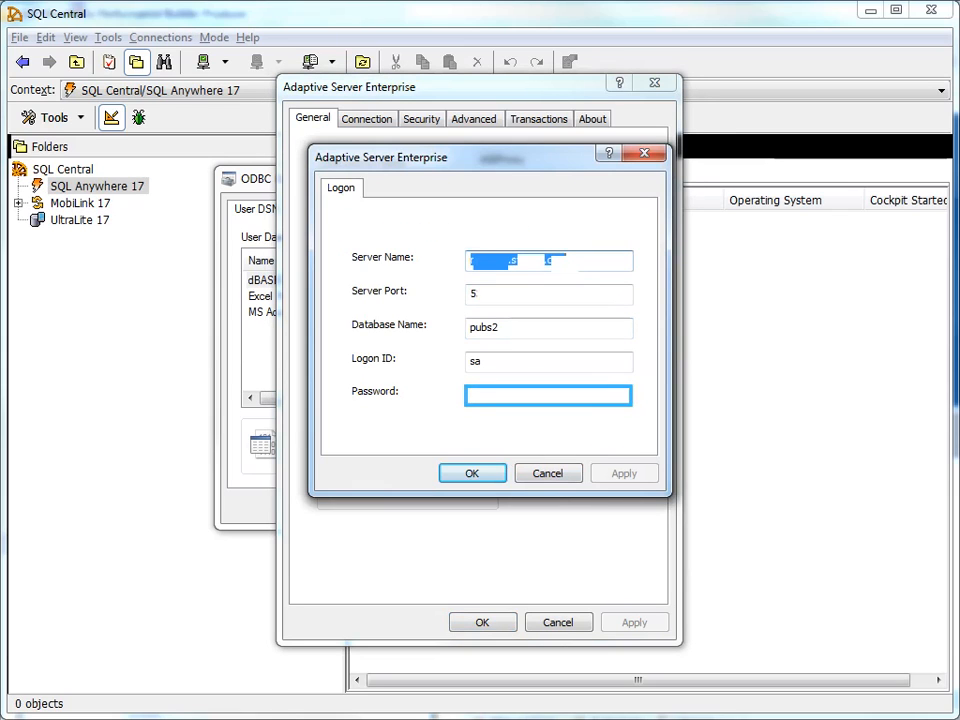
pyautogui.write('******')
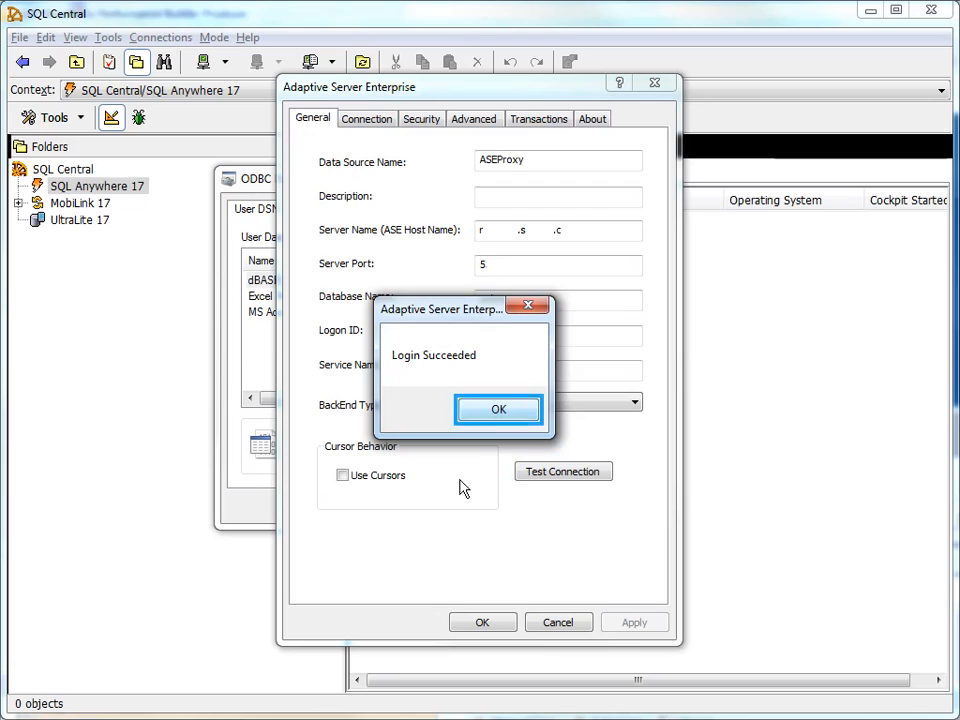
pyautogui.click(490, 412)
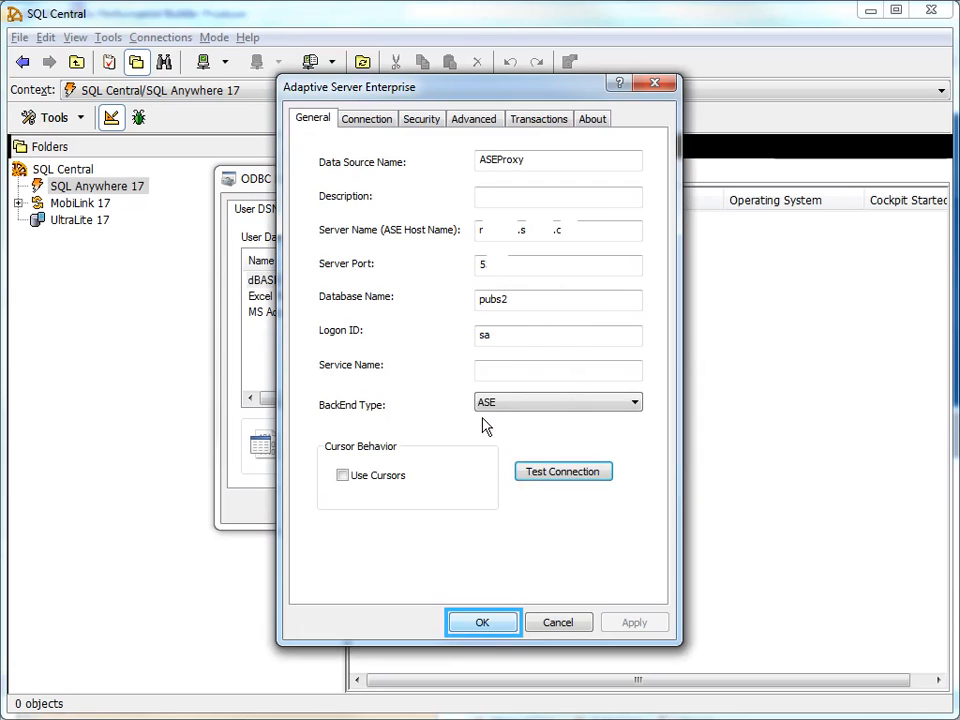
pyautogui.click(482, 626)
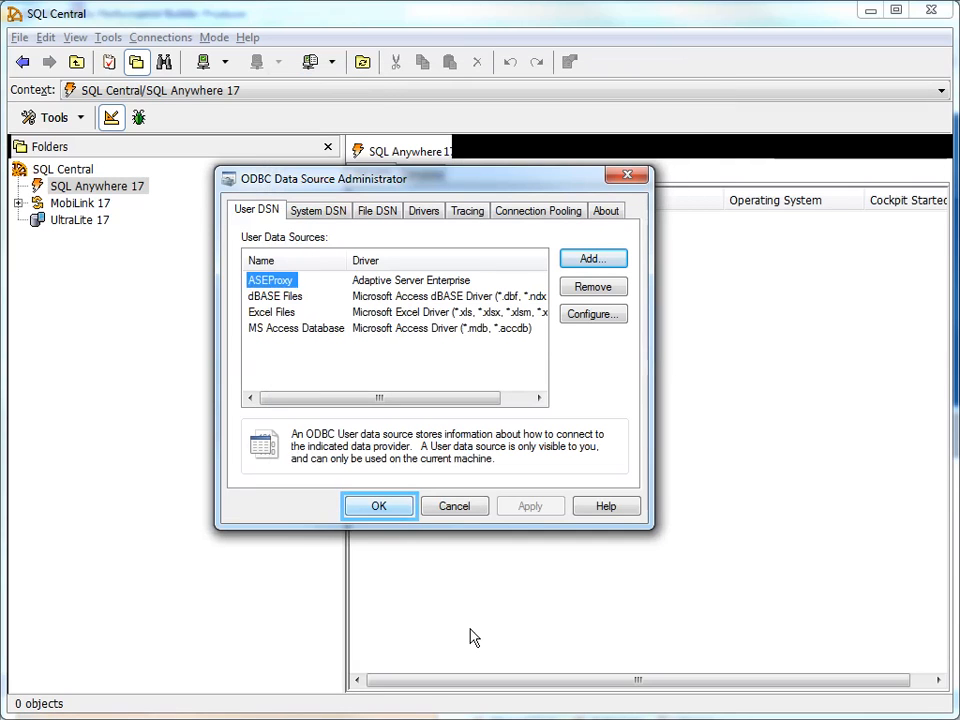
# Close the ODBC administrator and choose Connect with SQL Anywhere 17 from the Connect menu
pyautogui.click(367, 511)
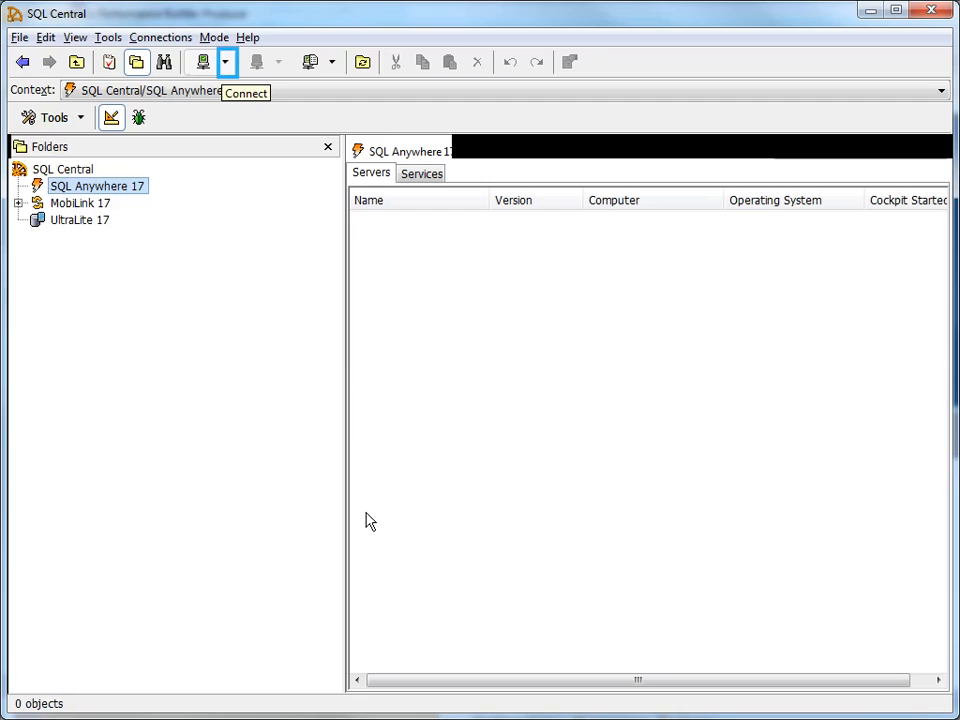
pyautogui.click(226, 72)
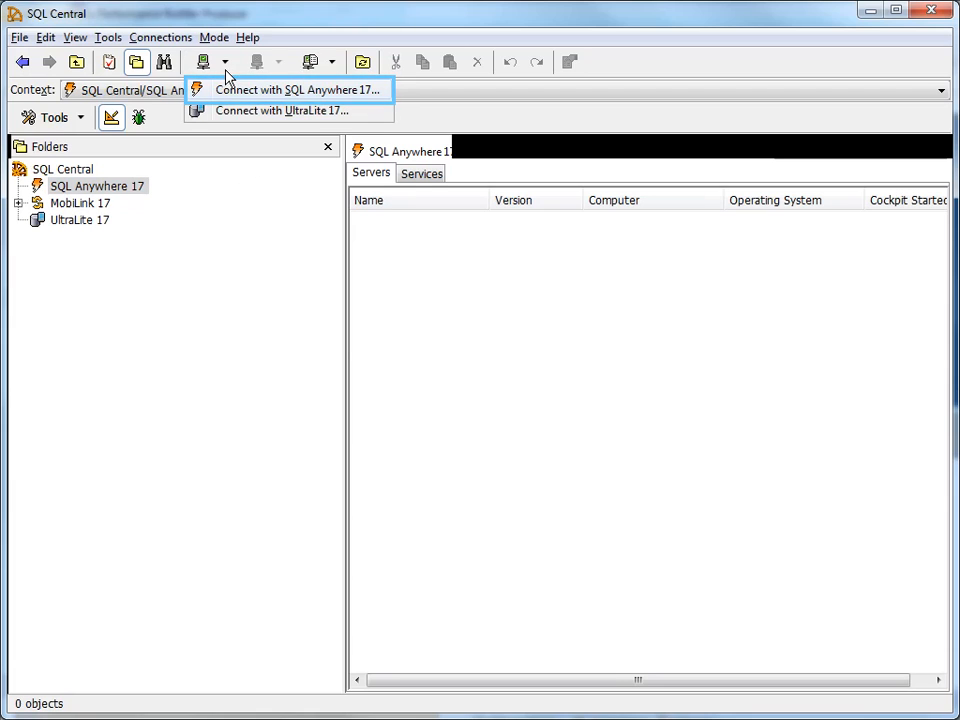
pyautogui.click(290, 89)
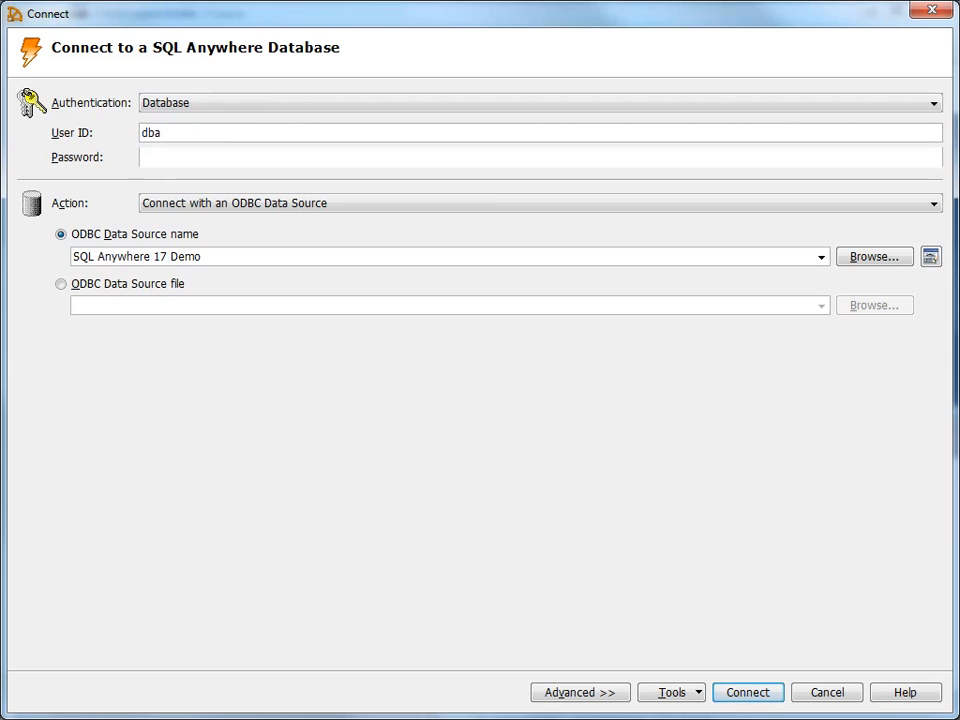
# Enter the database password, pick the SQL Anywhere 17 Demo ODBC source, and connect
pyautogui.write('sql')
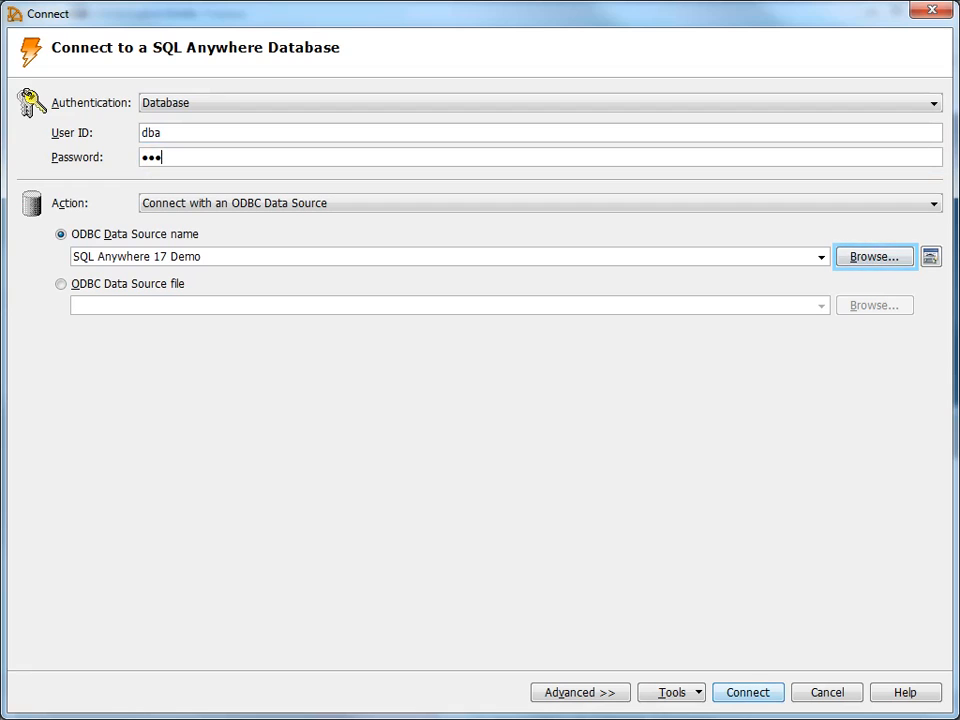
pyautogui.click(861, 264)
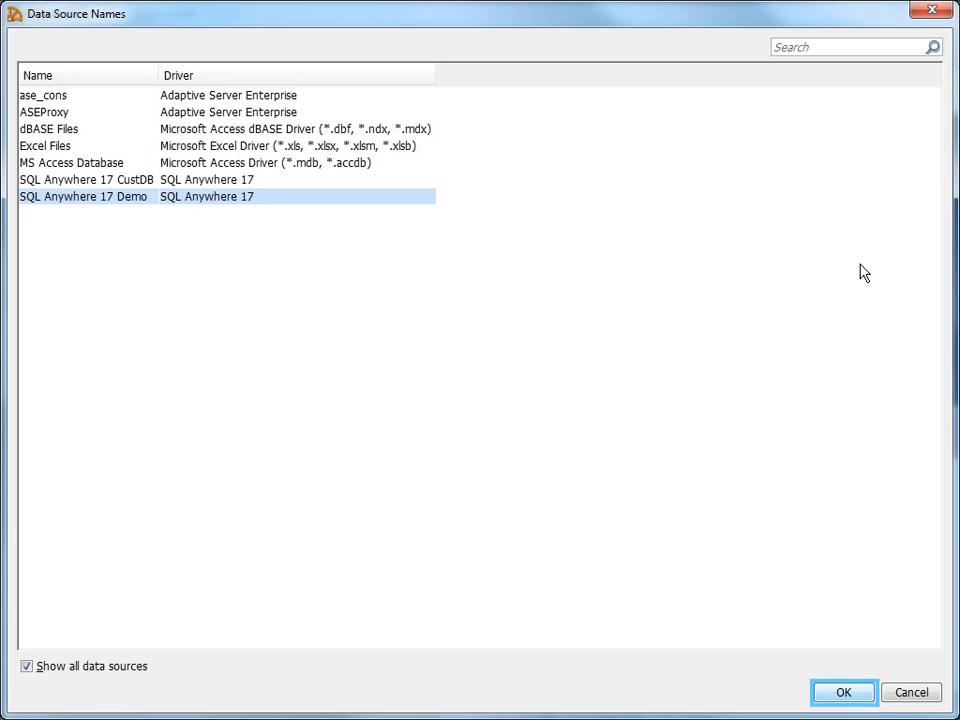
pyautogui.click(837, 703)
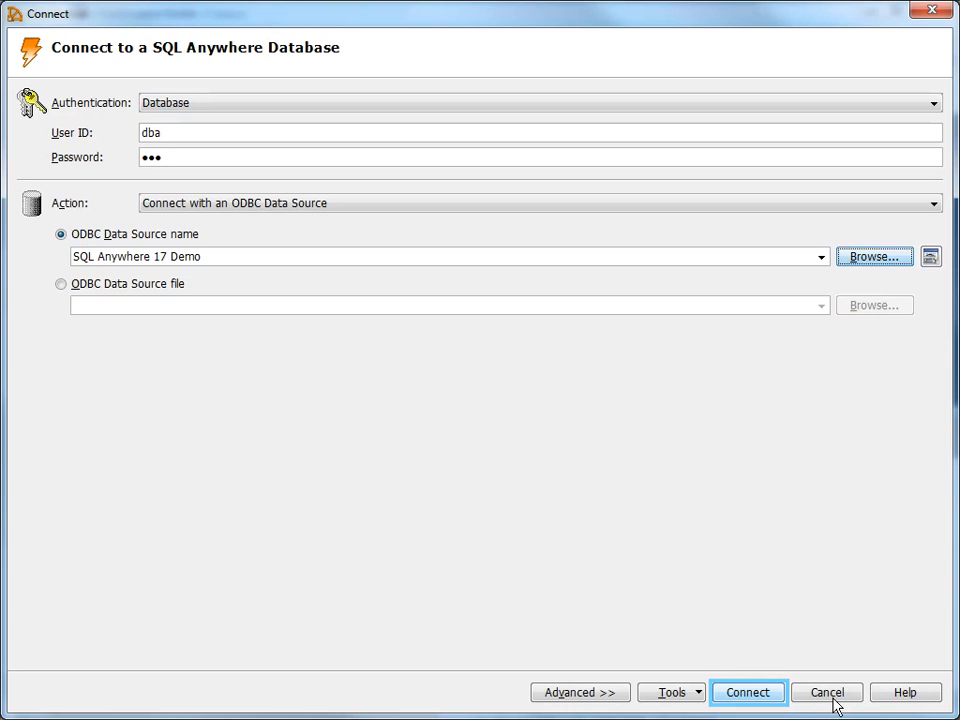
pyautogui.click(743, 697)
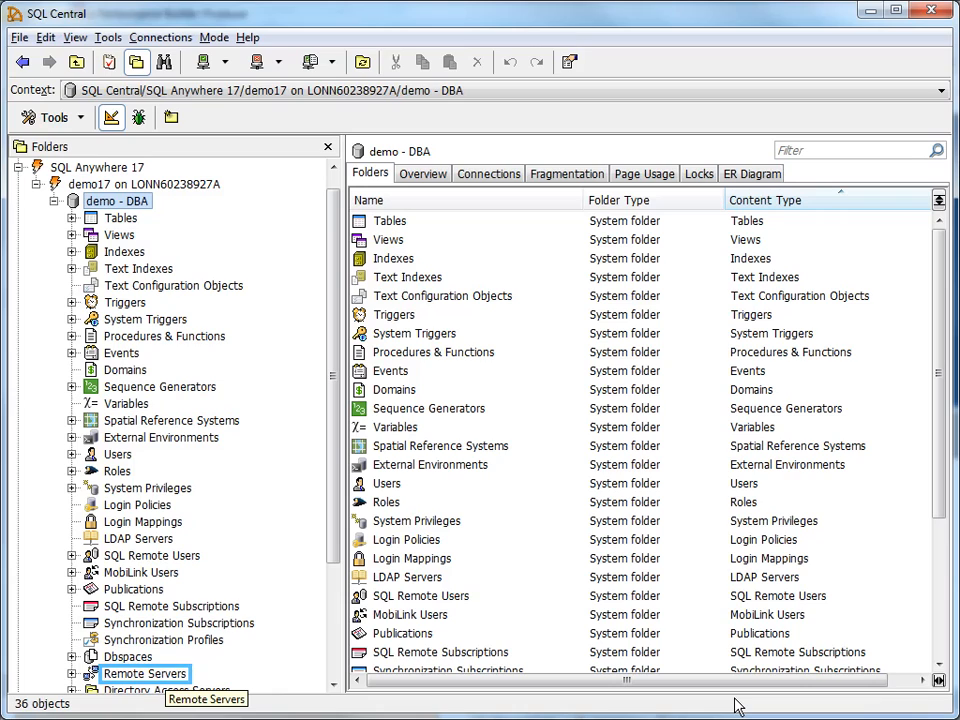
# From the Remote Servers folder, launch the Create Remote Server Wizard and name the server ASERemote
pyautogui.click(129, 676)
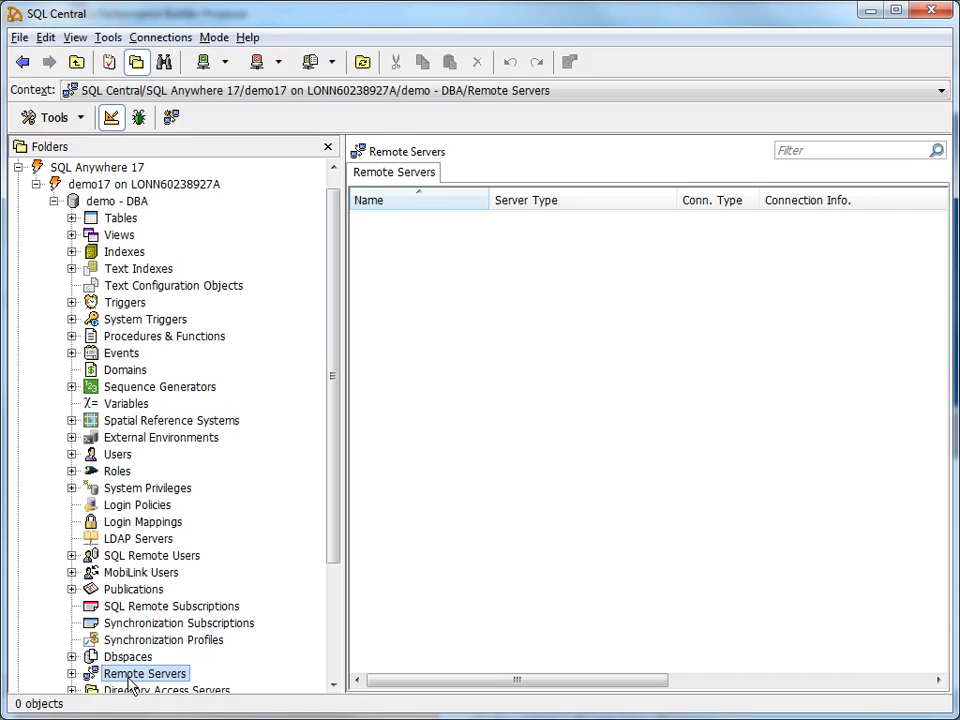
pyautogui.rightClick(420, 326)
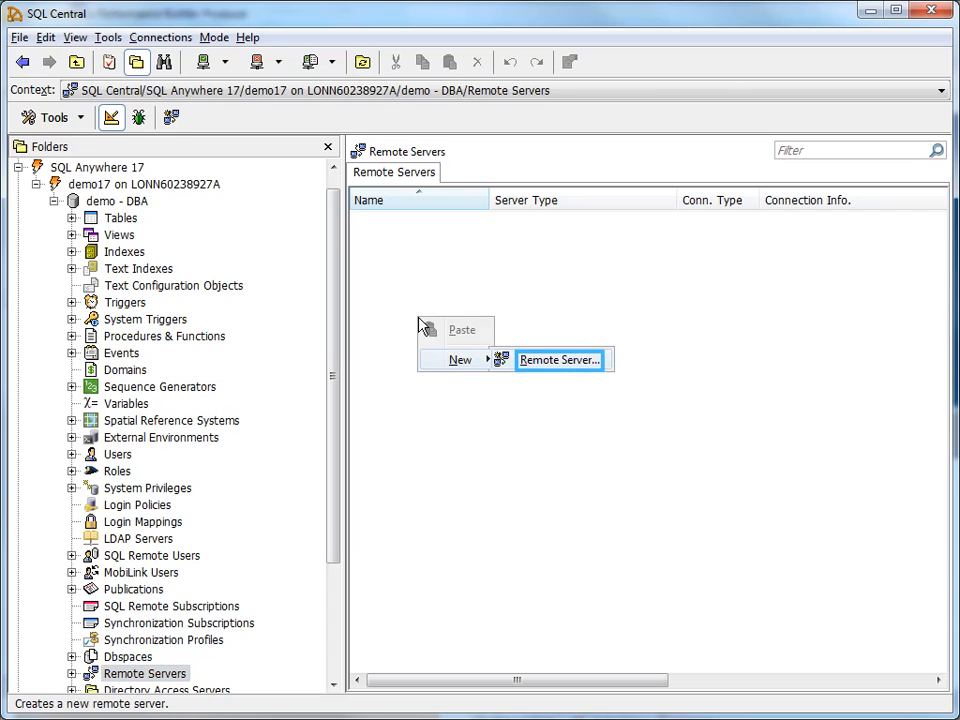
pyautogui.click(521, 365)
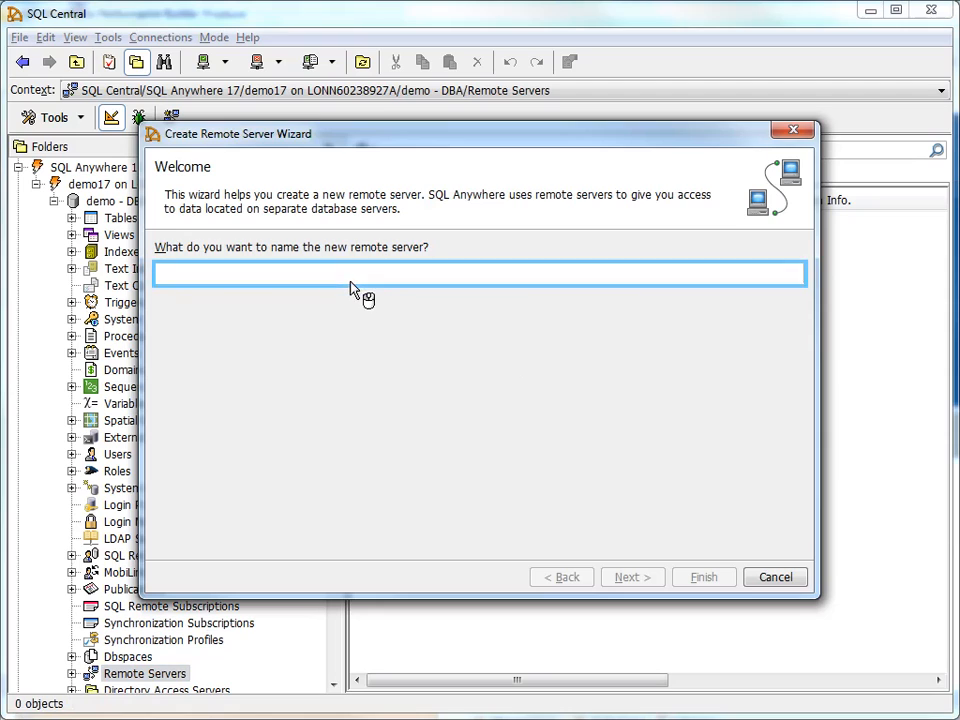
pyautogui.write('ASERemote')
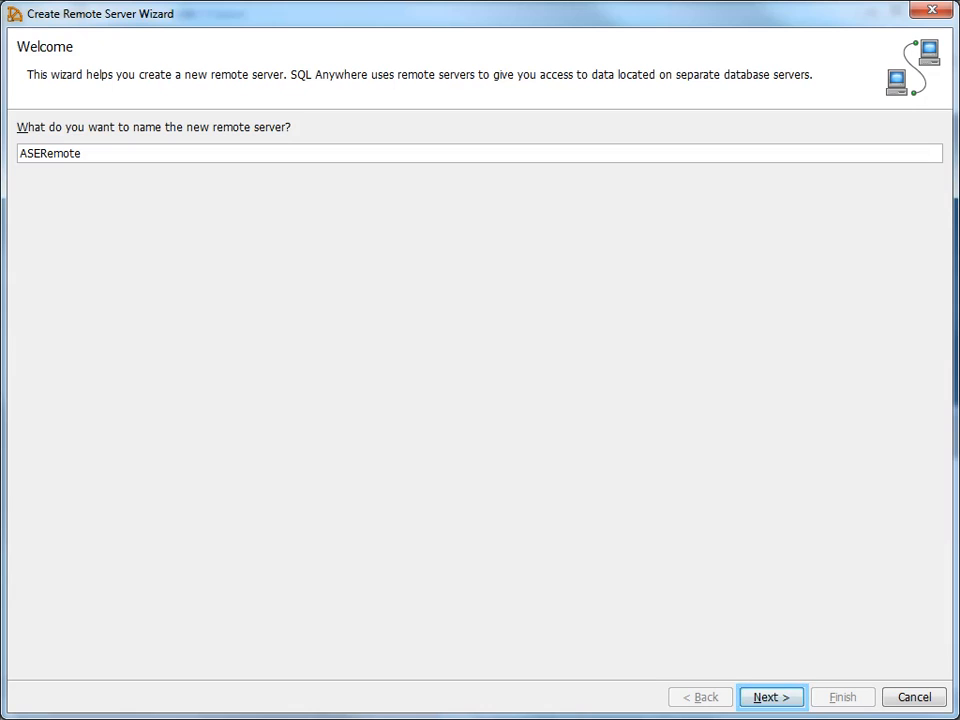
# Choose SAP Adaptive Server Enterprise as the server type and ASEProxy as the connection information
pyautogui.click(770, 697)
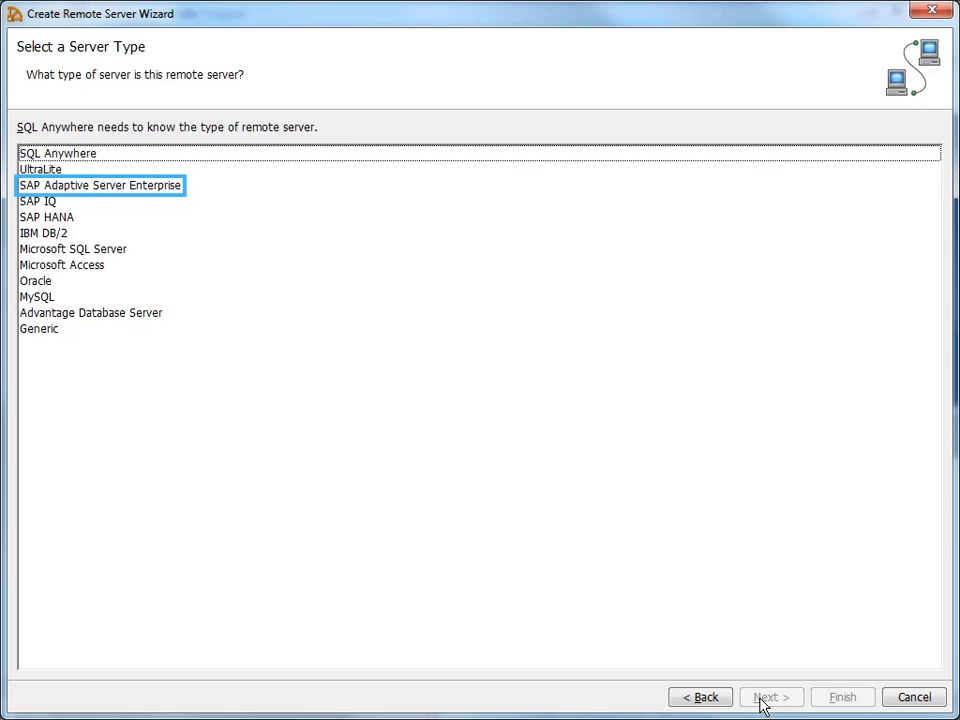
pyautogui.click(70, 190)
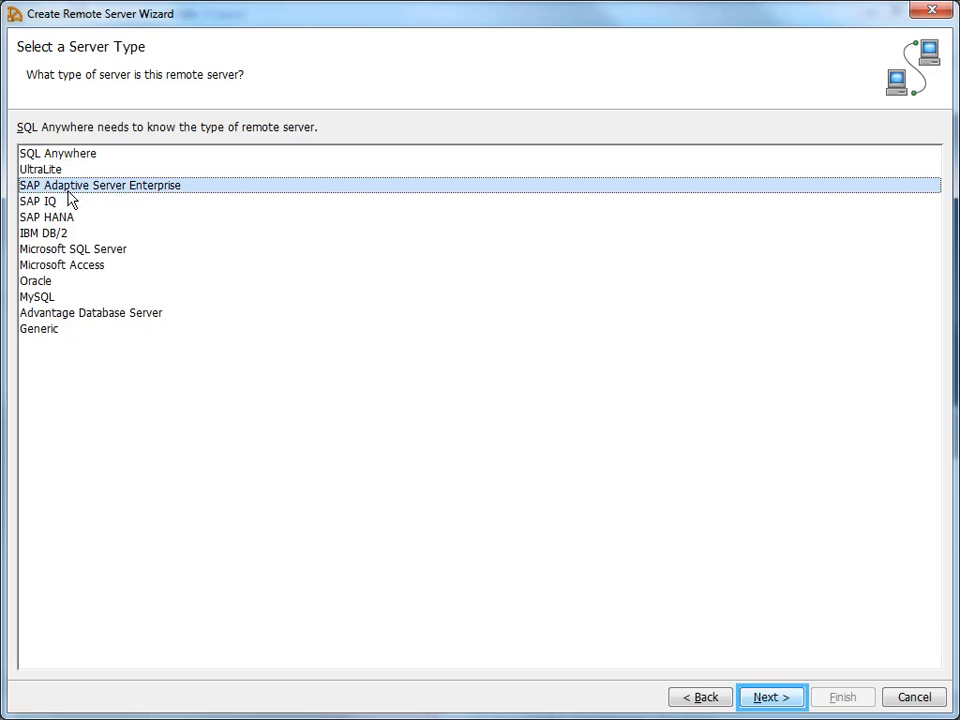
pyautogui.click(762, 700)
pyautogui.write('ASEProxy')
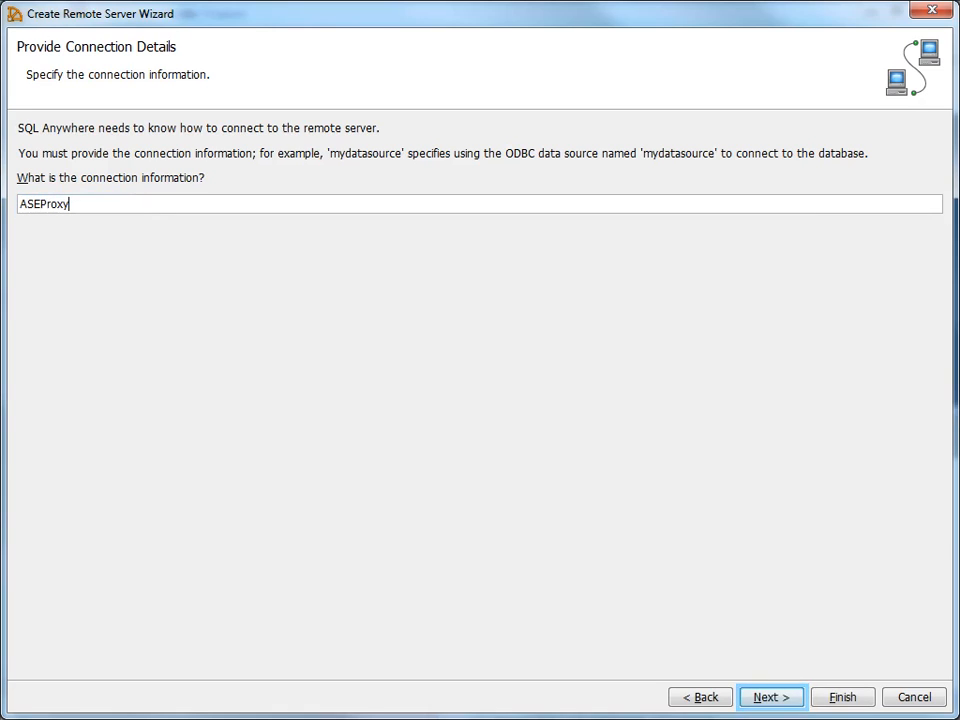
pyautogui.click(765, 704)
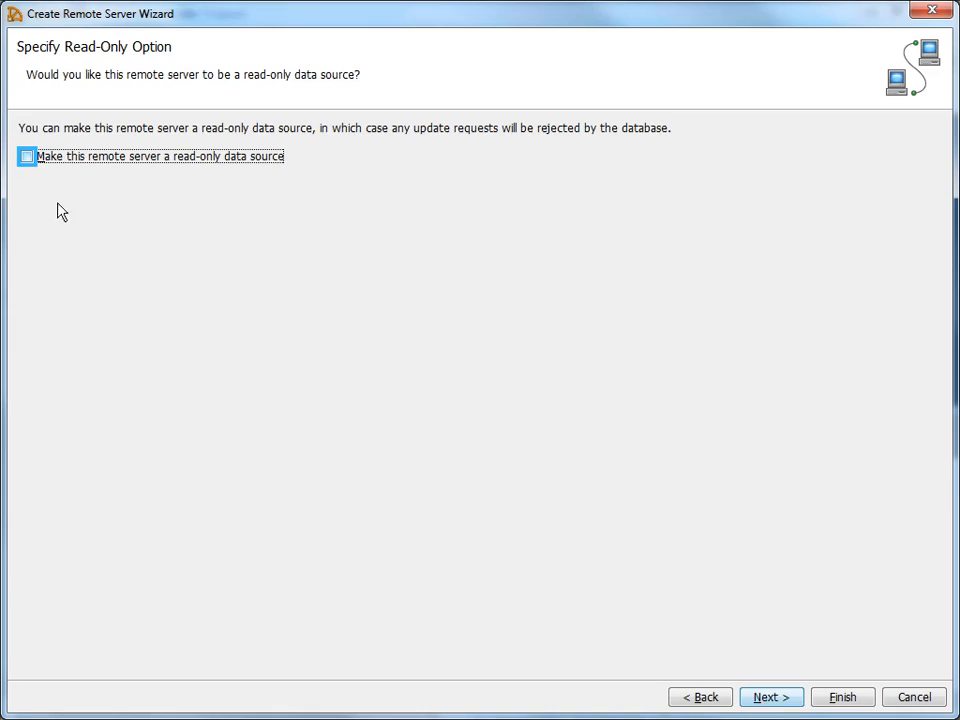
# Make the server read-only and create an external login with the remote login name and password
pyautogui.click(26, 157)
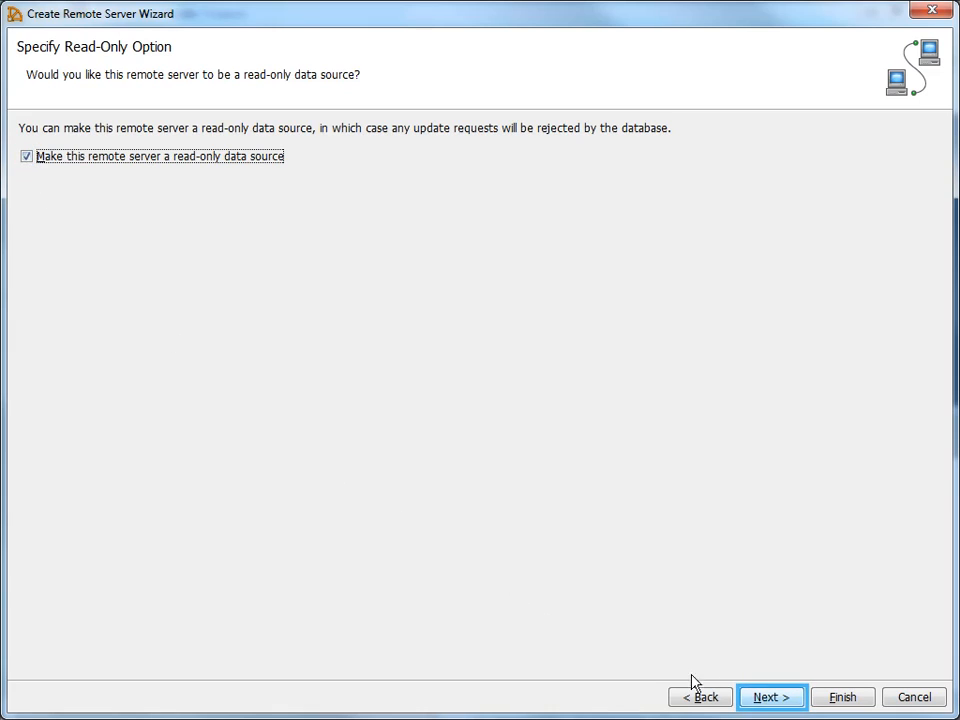
pyautogui.click(768, 698)
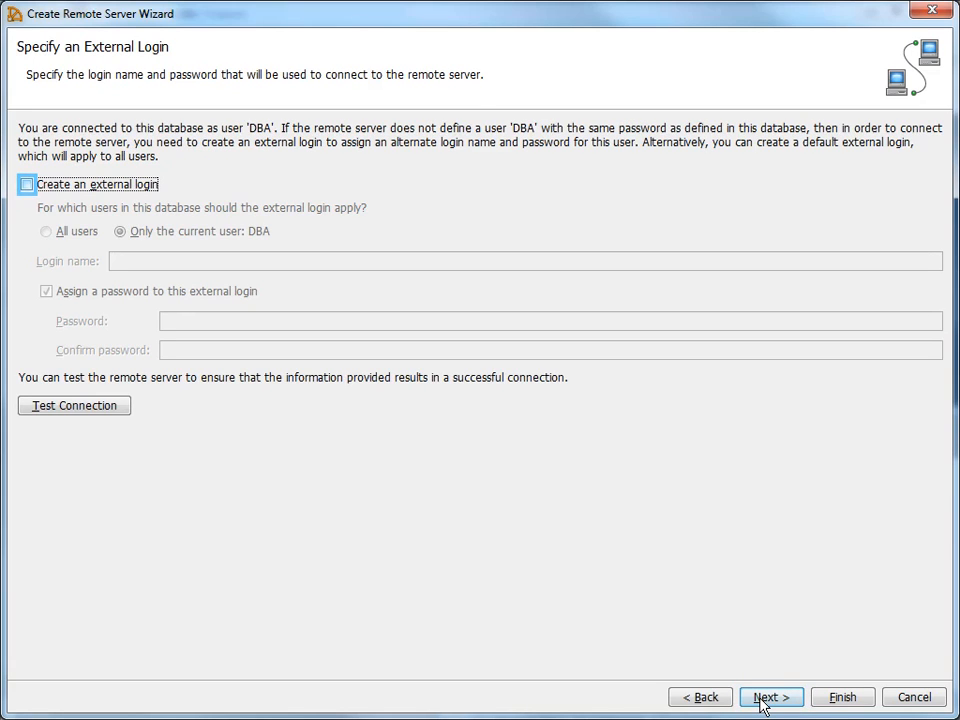
pyautogui.click(26, 185)
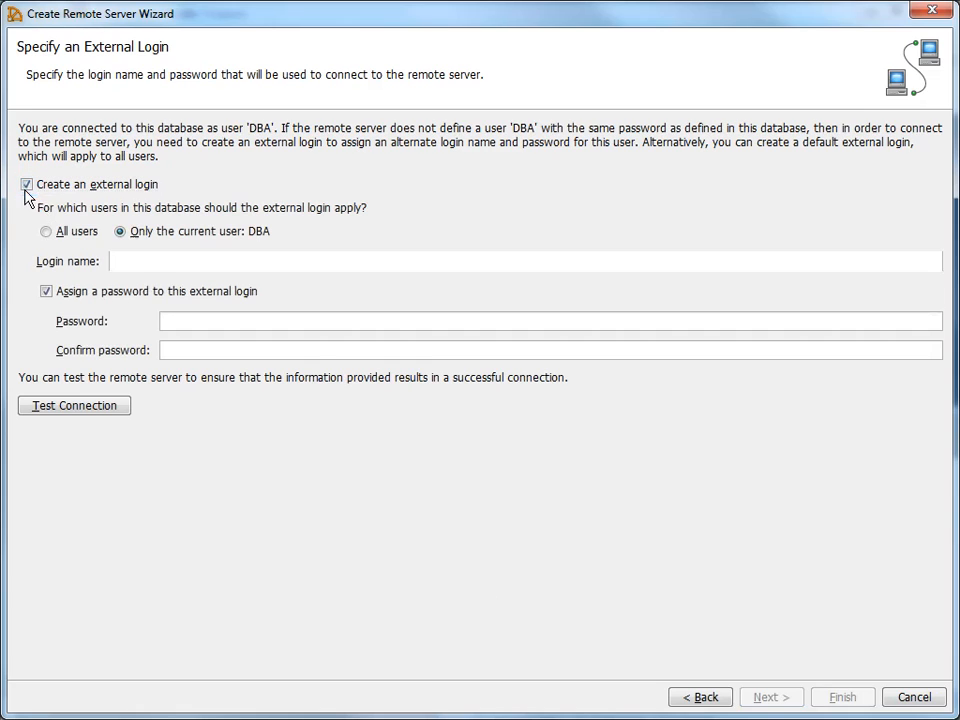
pyautogui.click(360, 269)
pyautogui.write('sa')
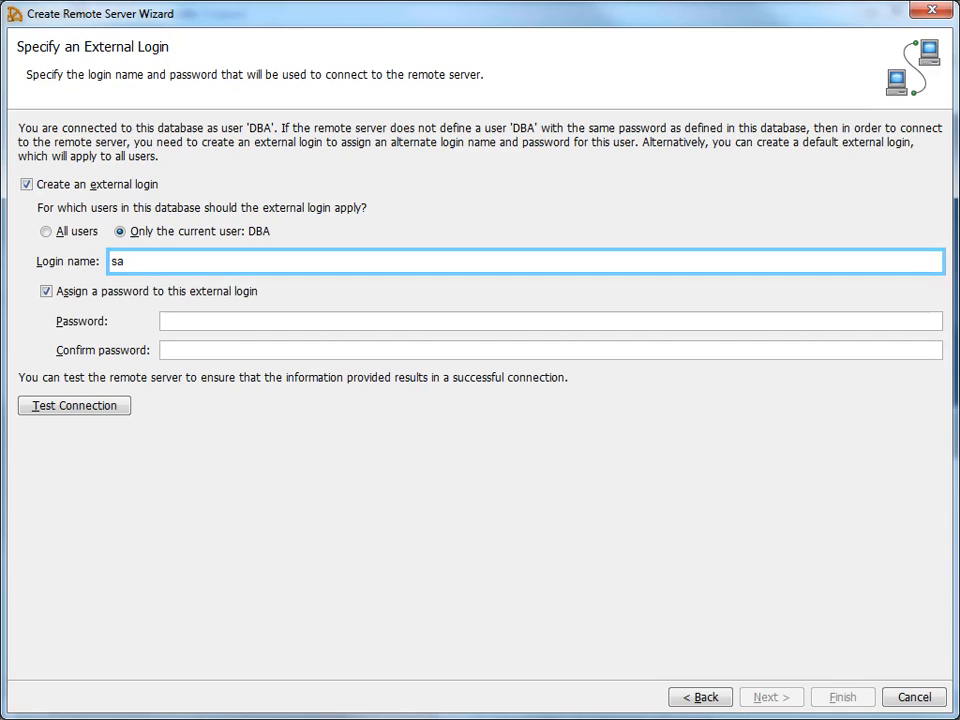
pyautogui.press('Tab')
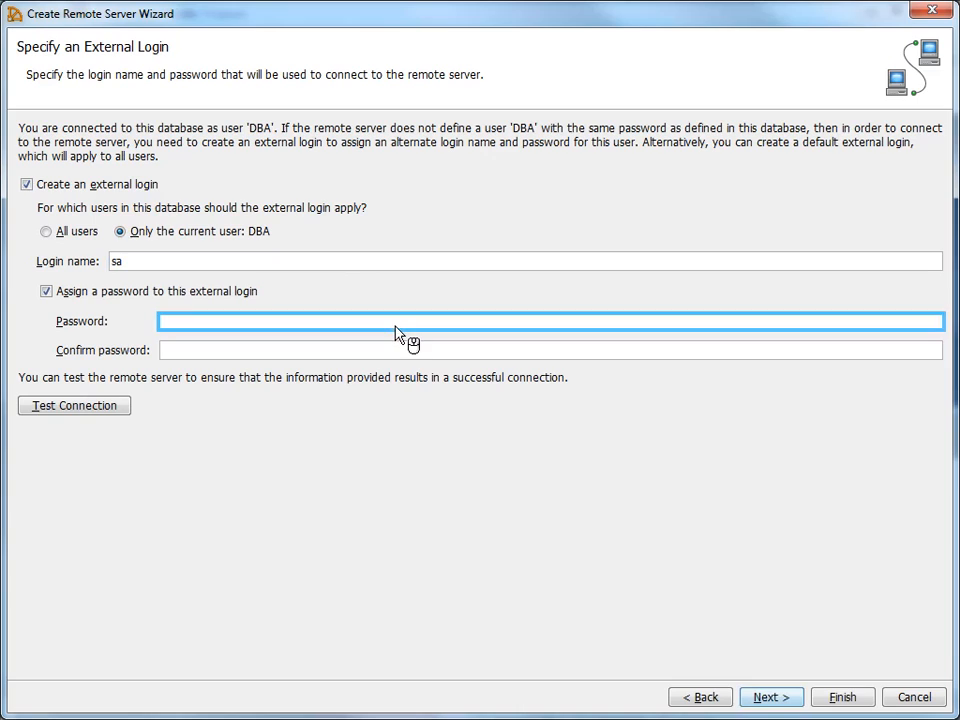
pyautogui.write('••••••')
pyautogui.press('Tab')
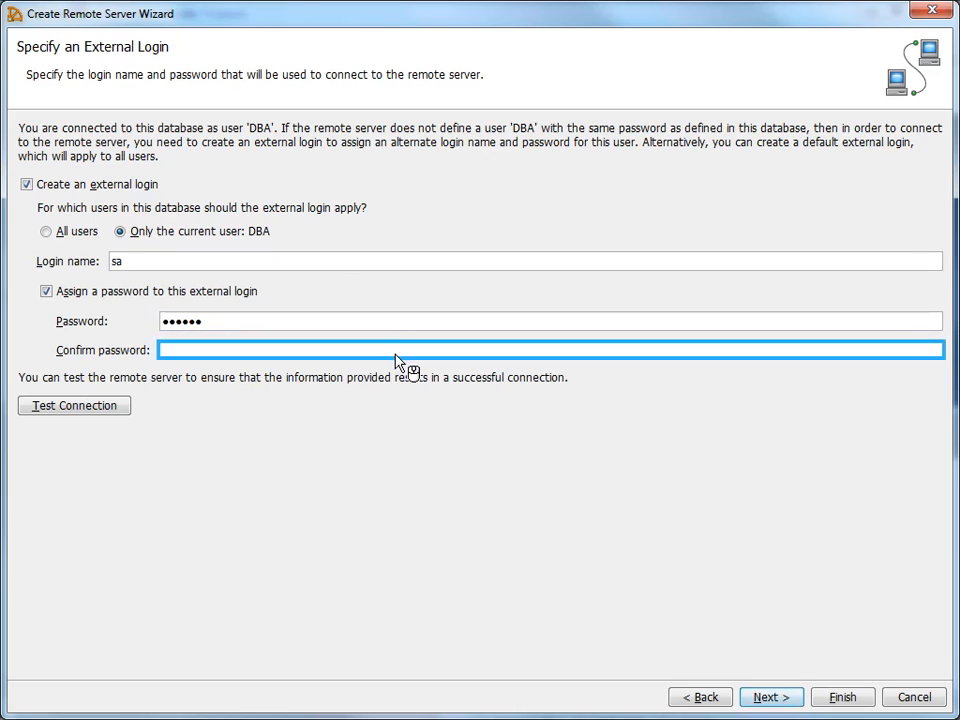
pyautogui.write('••••••')
pyautogui.press('Tab')
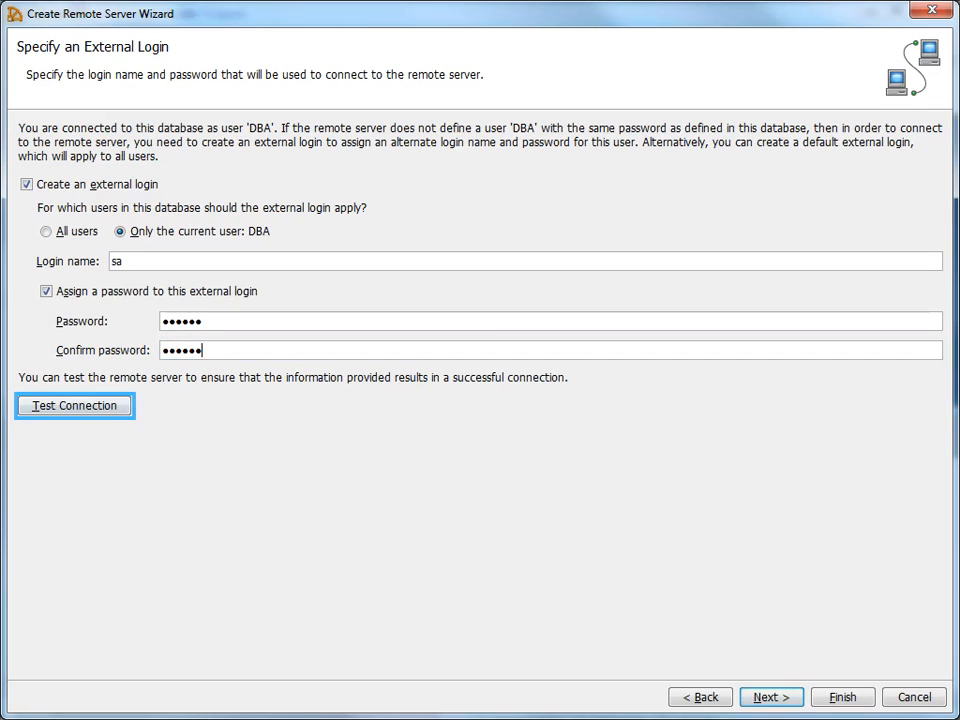
# Confirm the external login connects successfully and finish creating the remote server
pyautogui.click(53, 413)
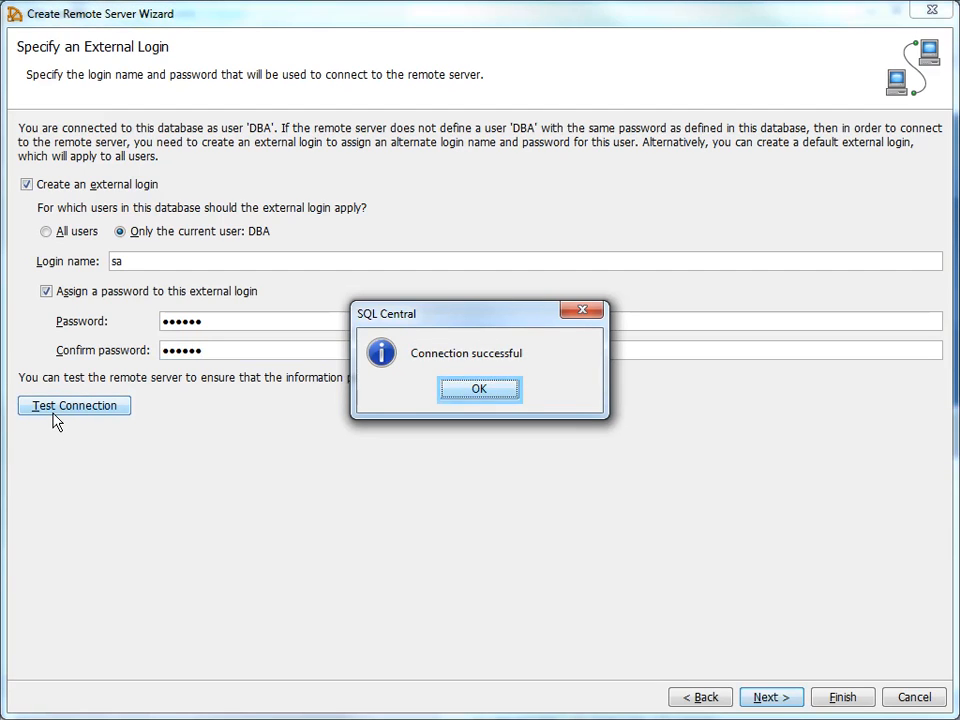
pyautogui.click(466, 400)
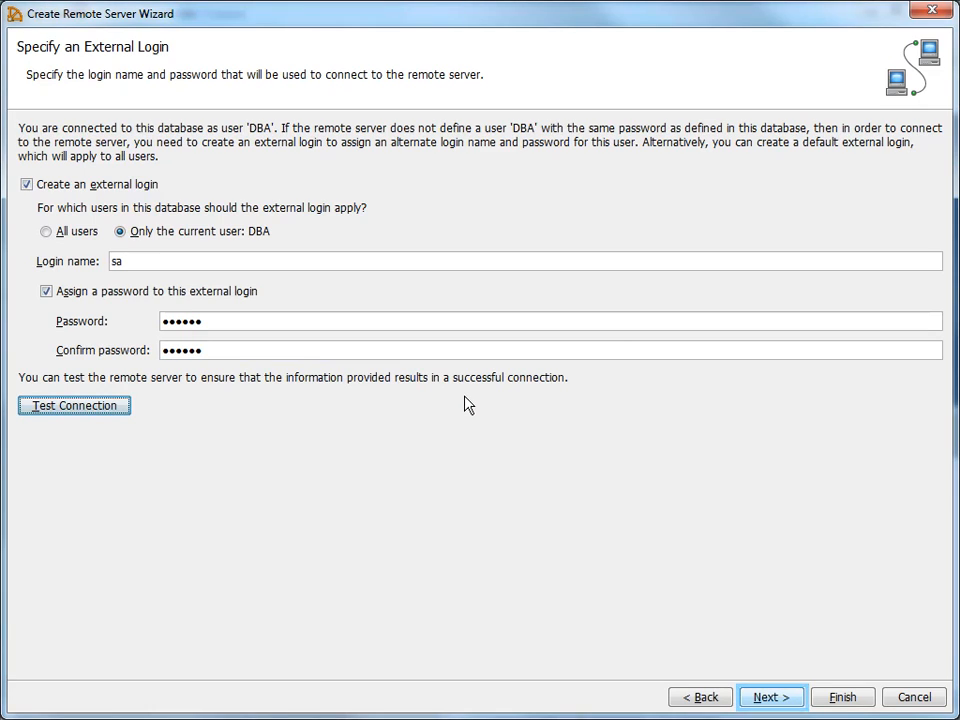
pyautogui.click(760, 703)
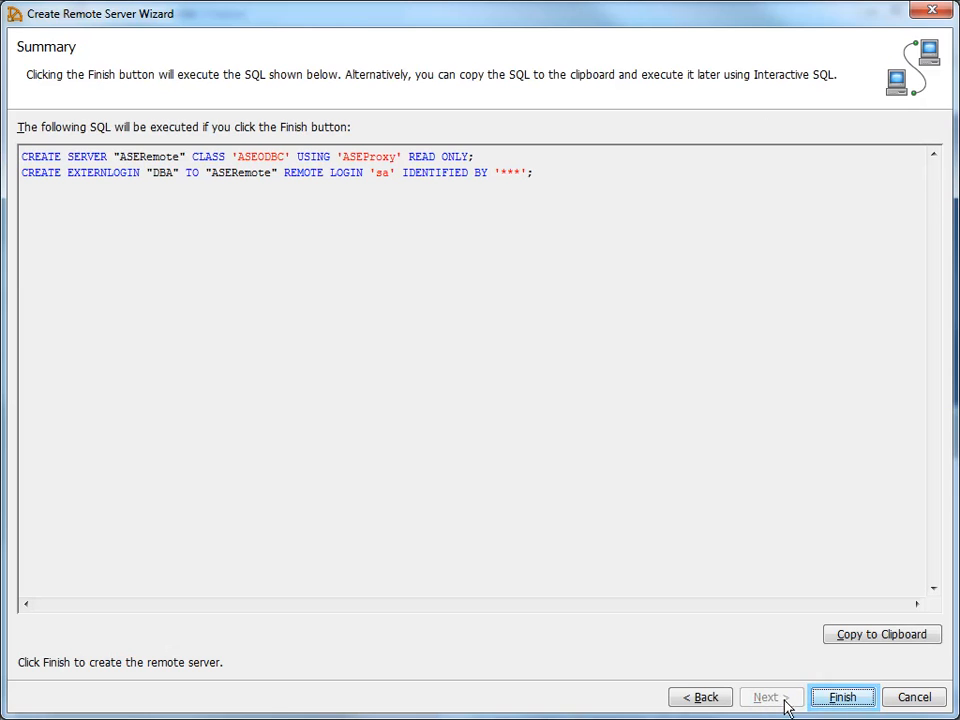
pyautogui.click(835, 703)
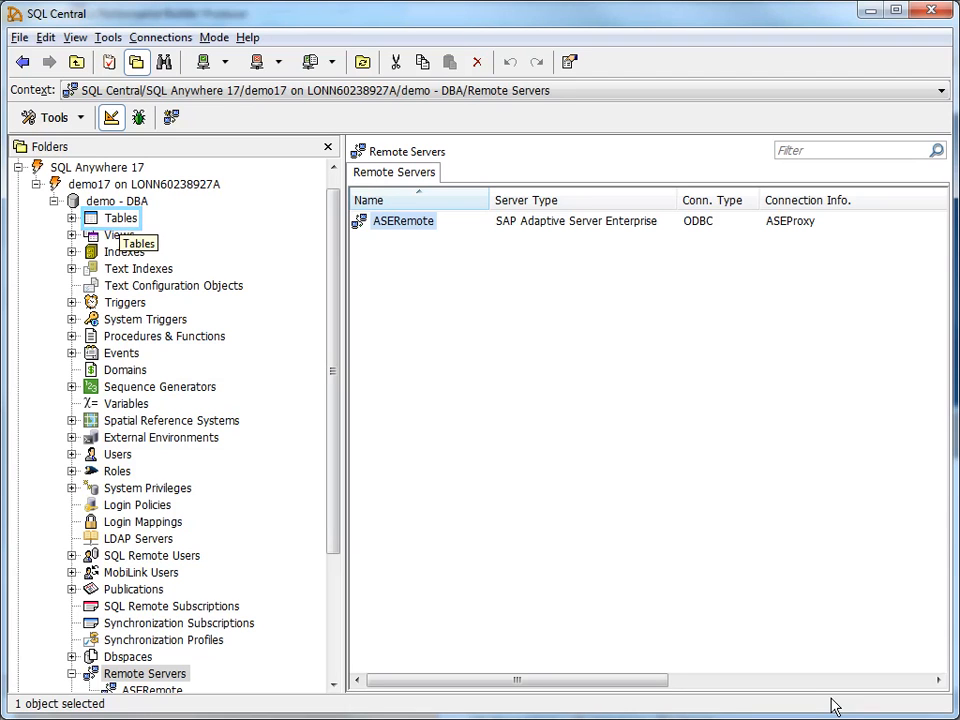
# Show the demo database's Tables folder and right-click the table list for new-table options
pyautogui.click(104, 228)
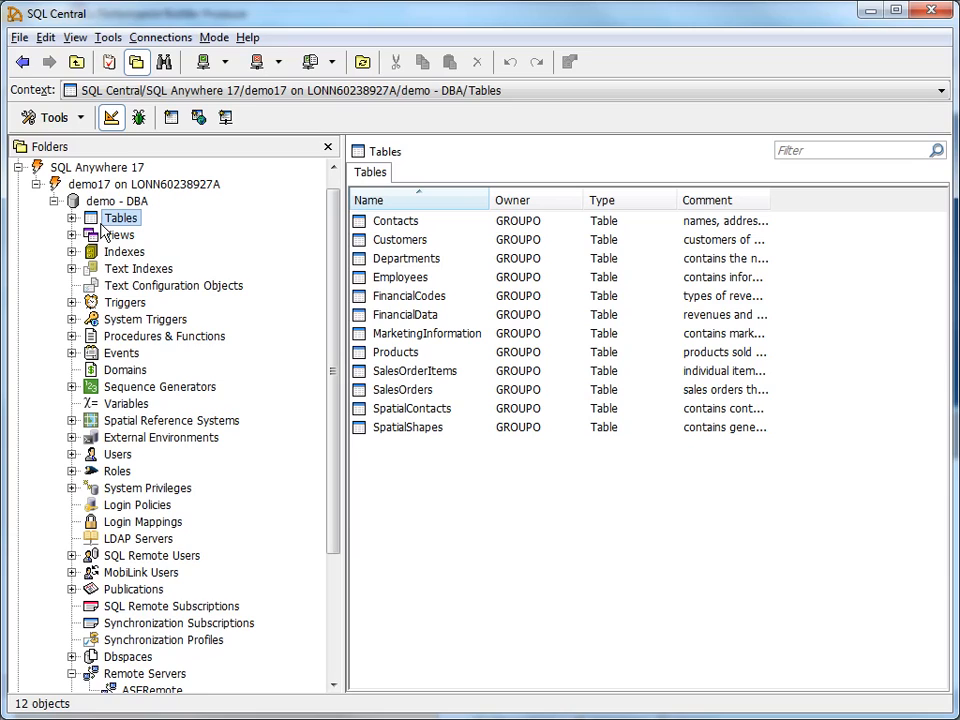
pyautogui.rightClick(411, 484)
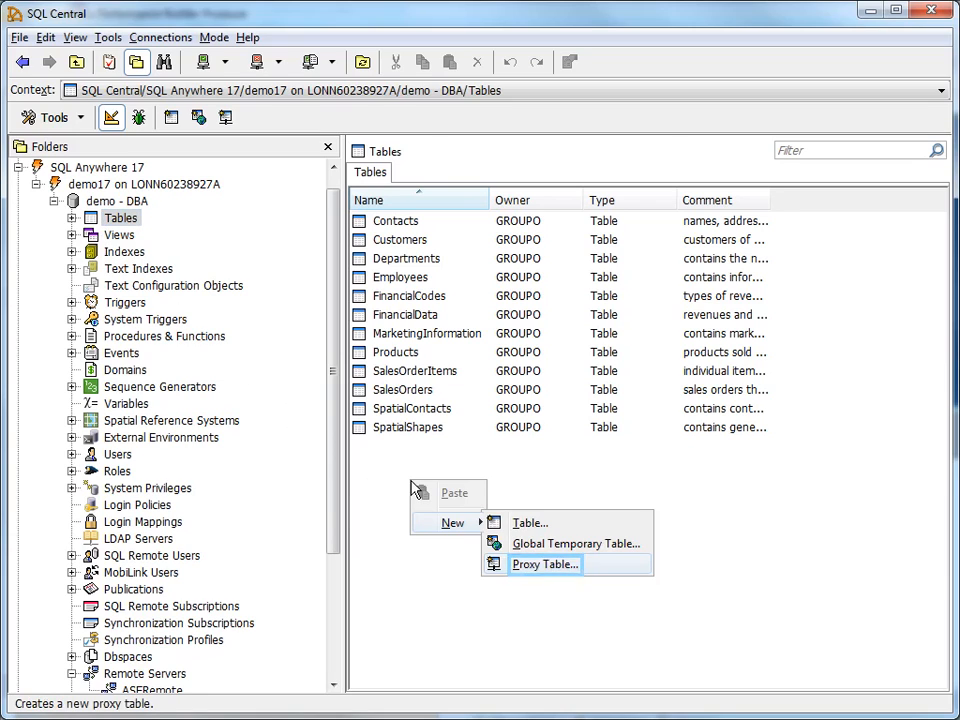
# Start a proxy table on server ASERemote with remote database pubs2 and list its remote tables
pyautogui.click(533, 574)
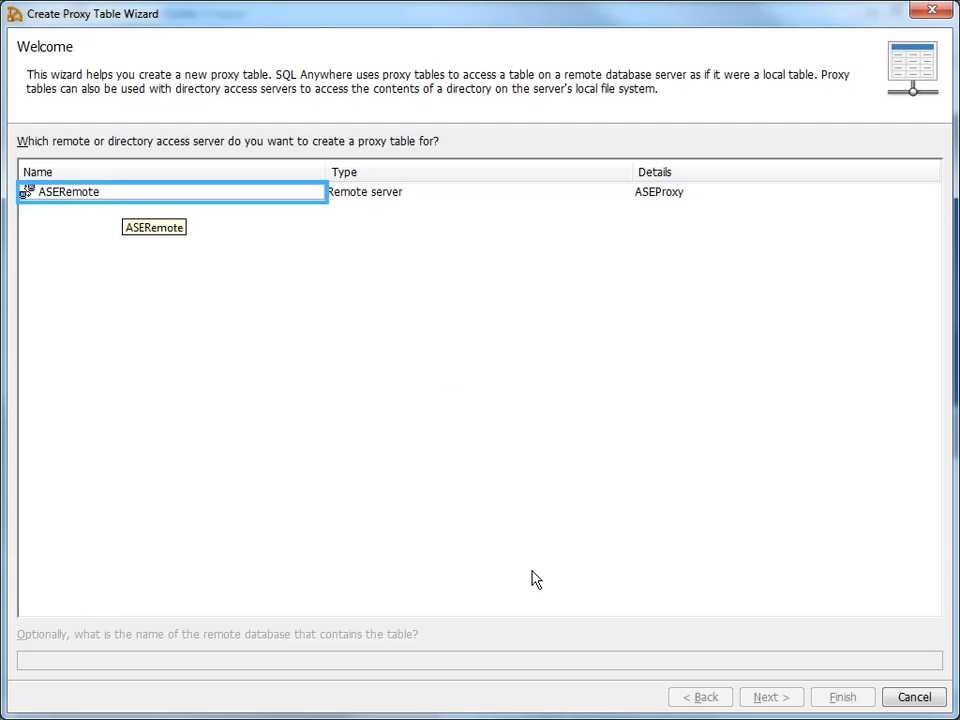
pyautogui.click(112, 199)
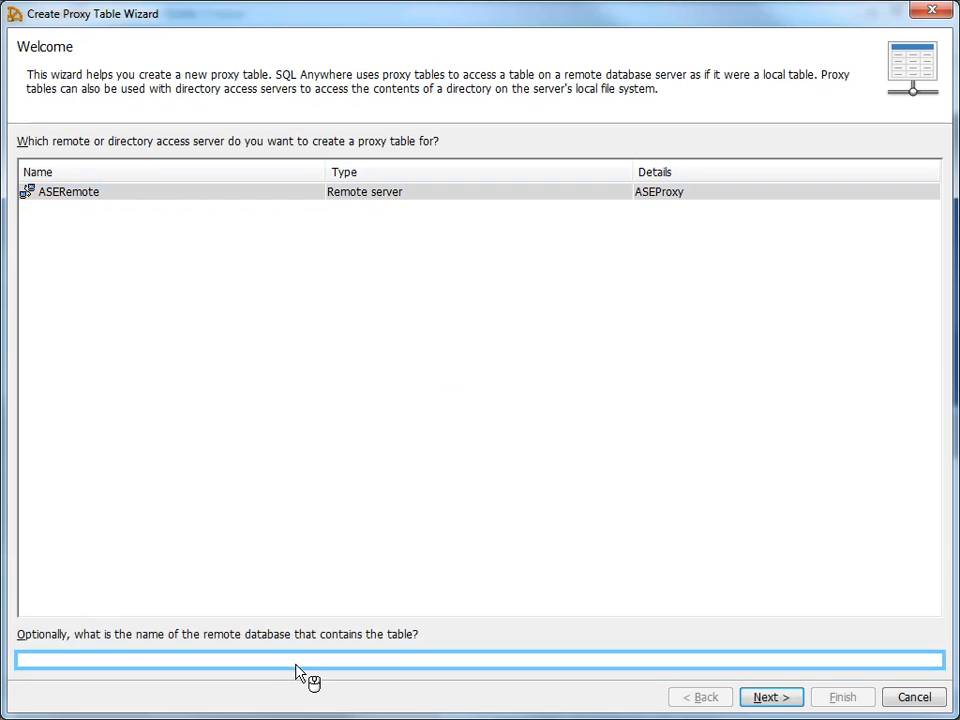
pyautogui.write('pubs2')
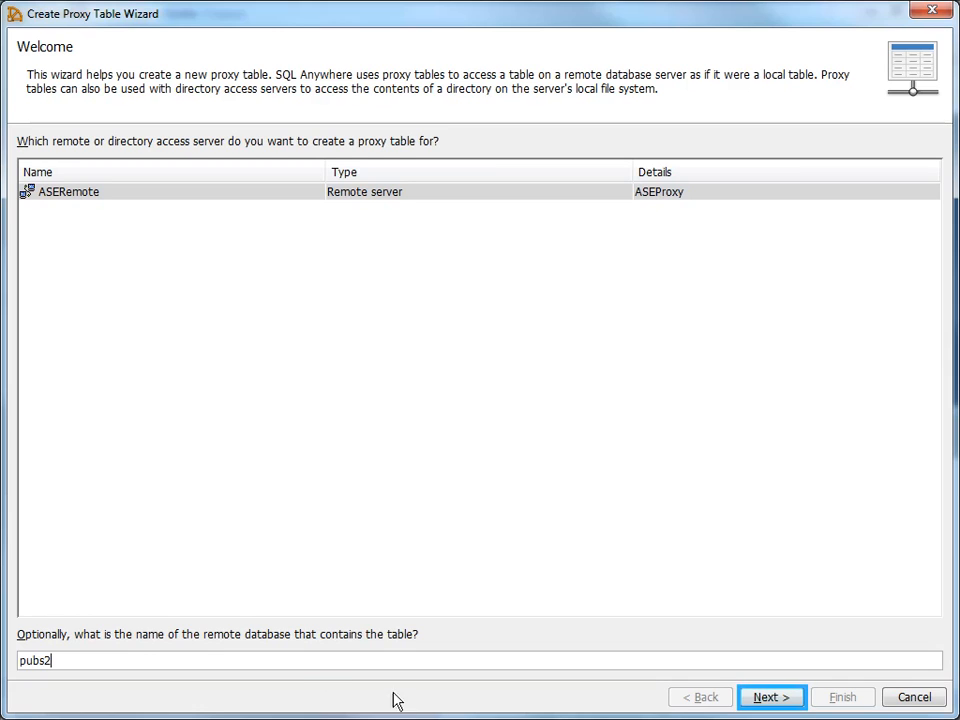
pyautogui.click(766, 698)
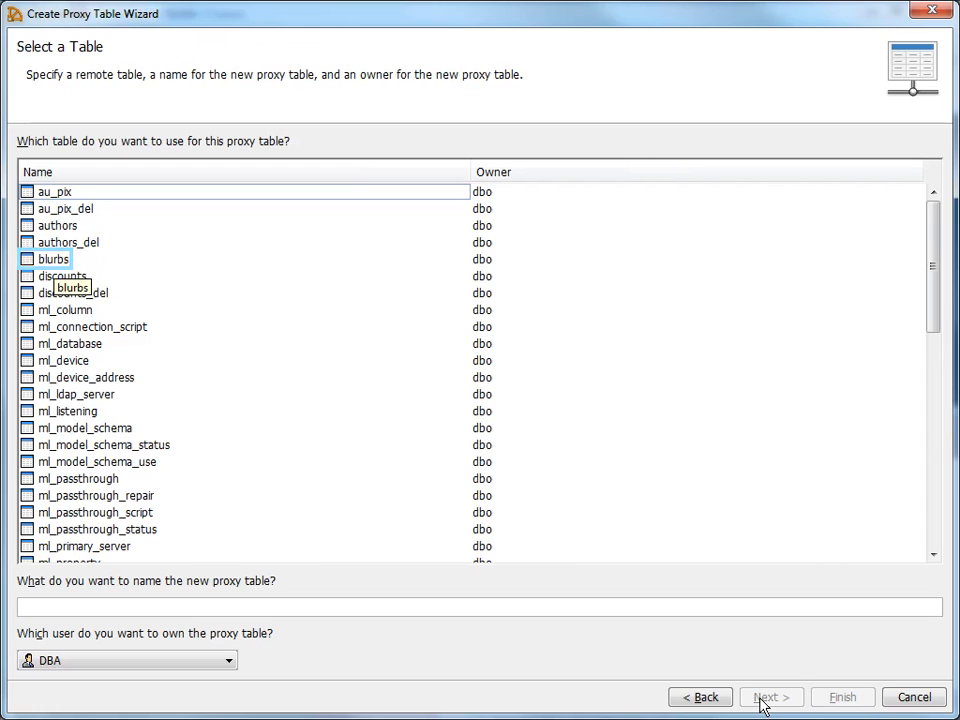
# Create proxy table blurbs_proxy from the remote blurbs table, keeping all its columns
pyautogui.click(38, 262)
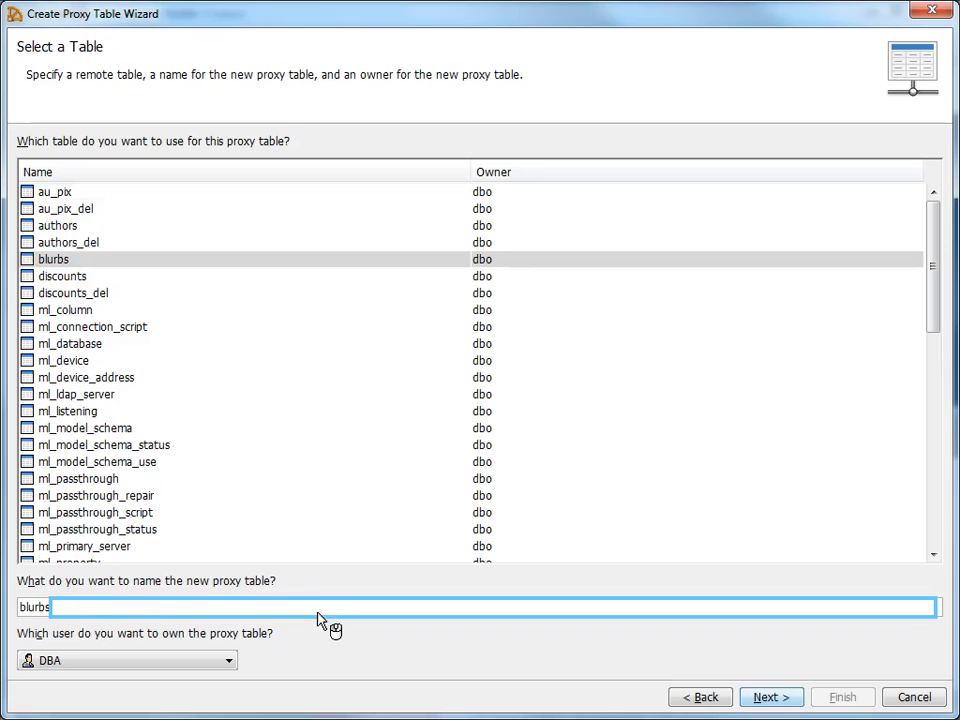
pyautogui.write('_proxy')
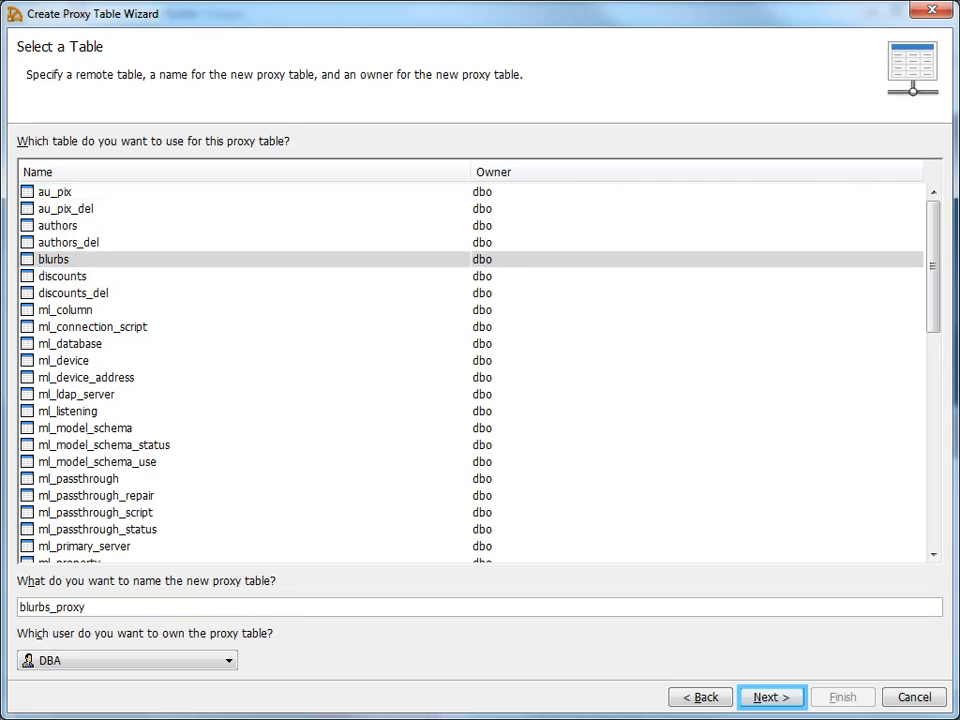
pyautogui.click(768, 698)
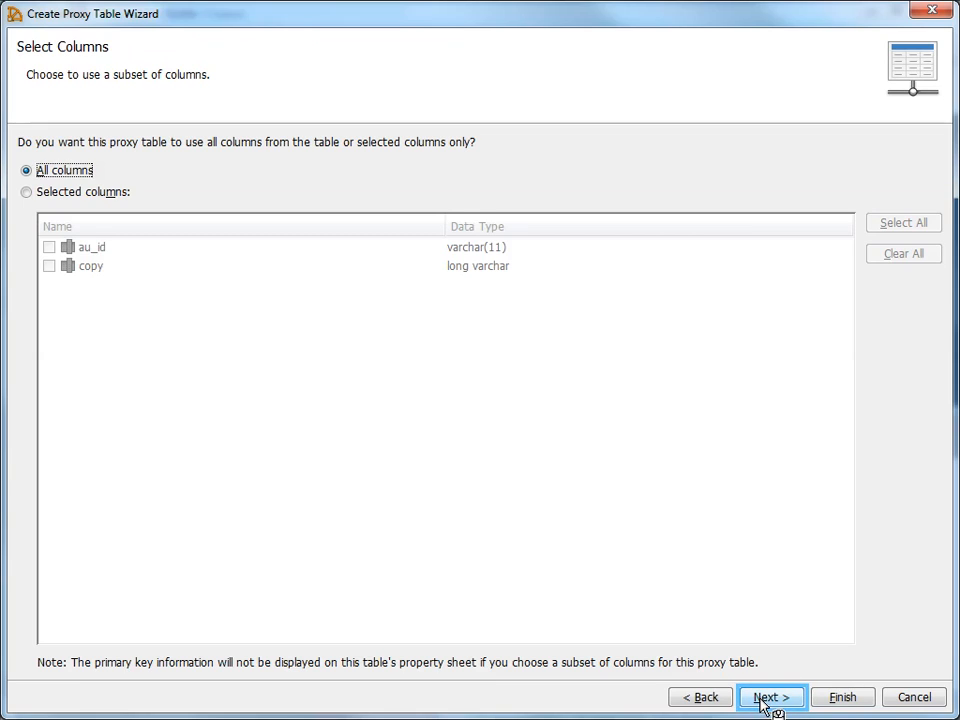
pyautogui.click(765, 703)
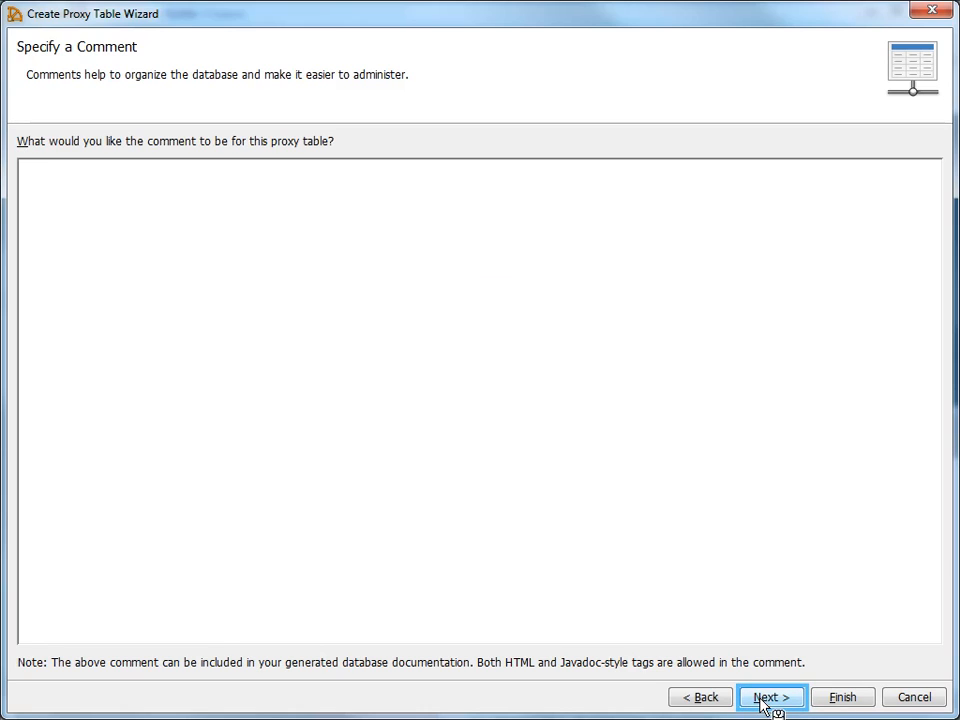
pyautogui.click(765, 703)
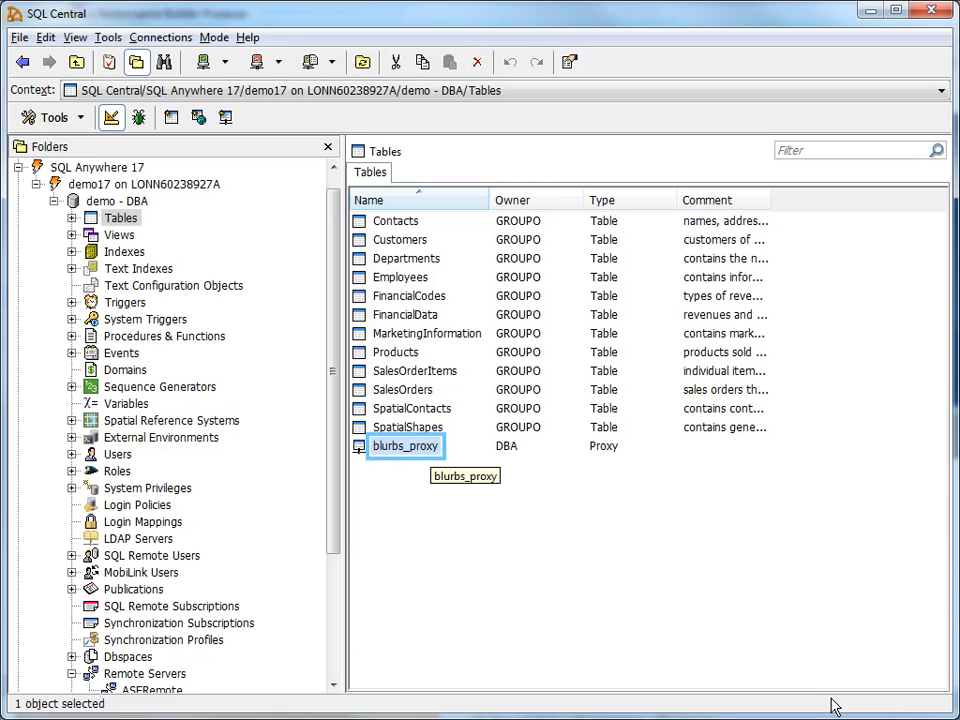
pyautogui.click(838, 702)
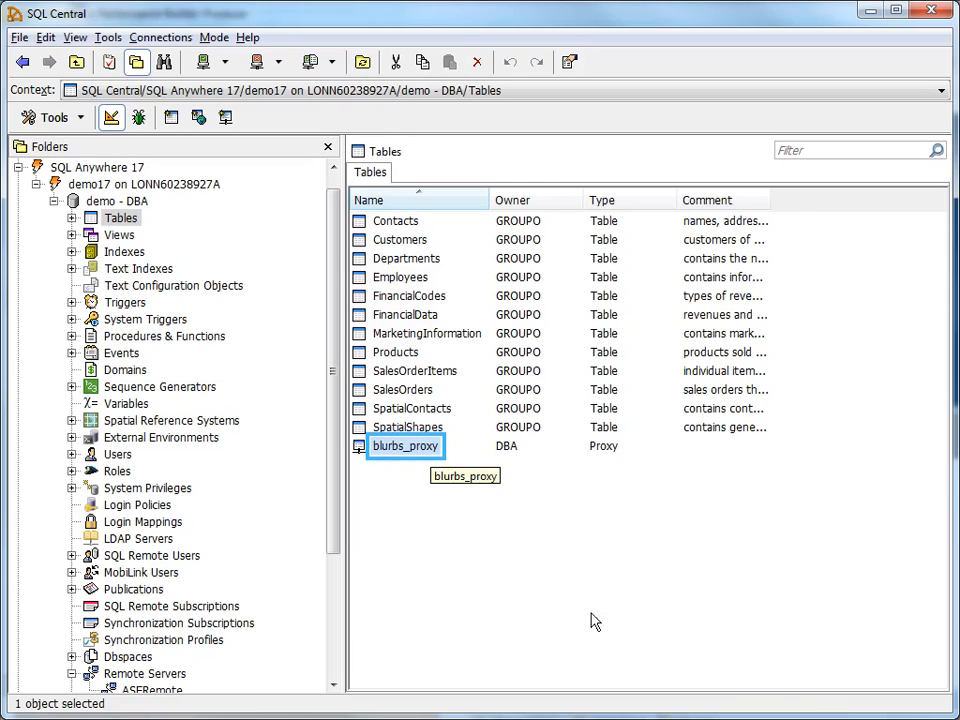
# Open the context menu of blurbs_proxy in the demo database's Tables list
pyautogui.rightClick(393, 461)
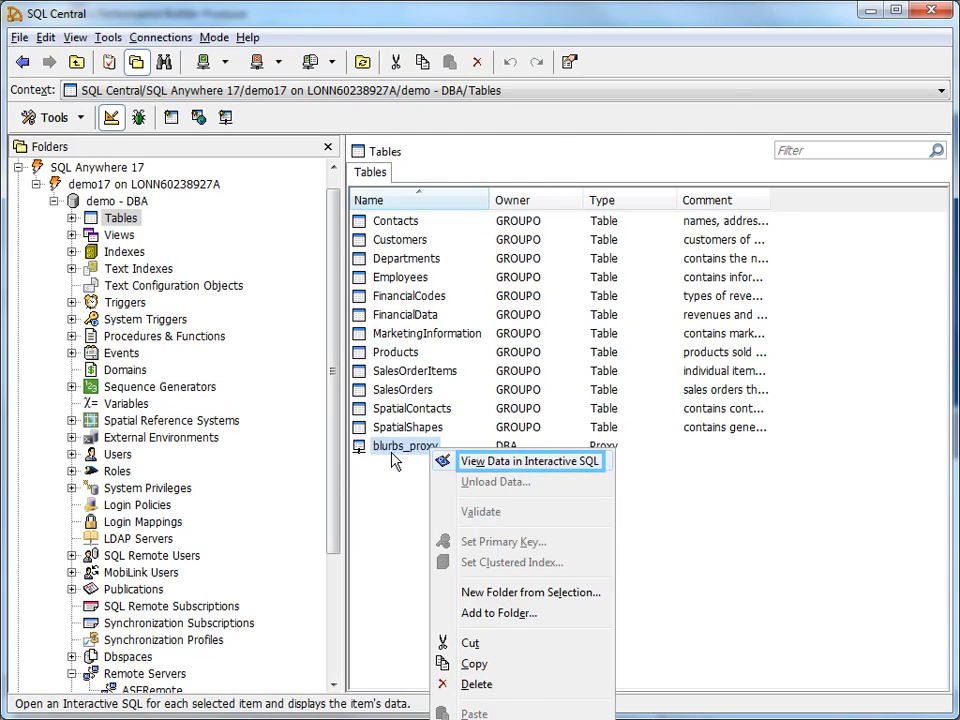
# View blurbs_proxy's six rows in Interactive SQL, then disconnect and exit without saving the query
pyautogui.click(500, 464)
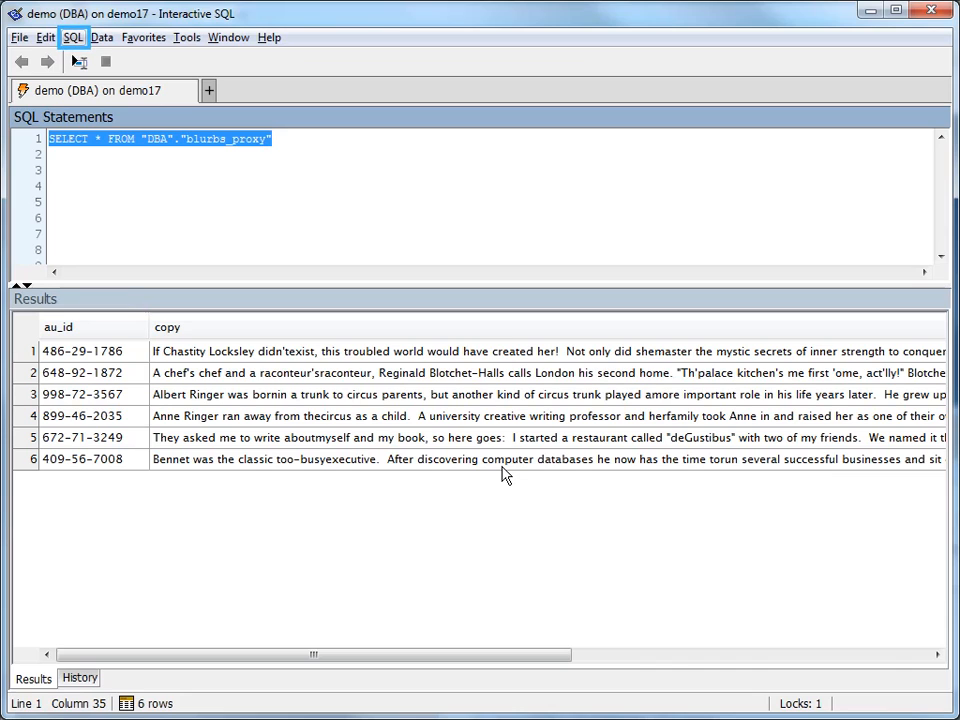
pyautogui.click(70, 48)
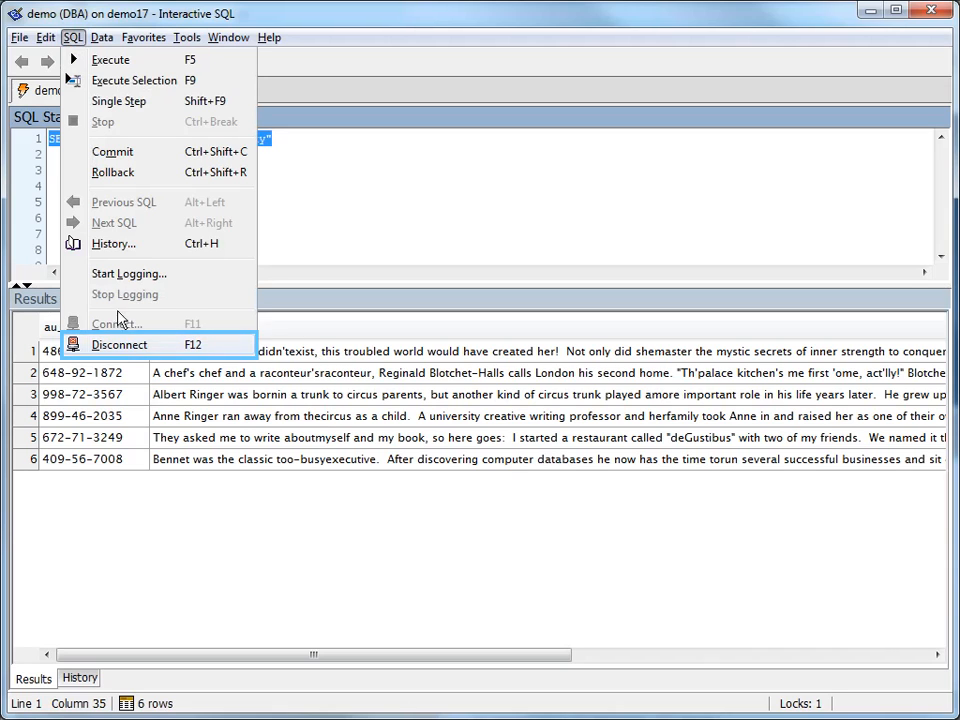
pyautogui.click(120, 345)
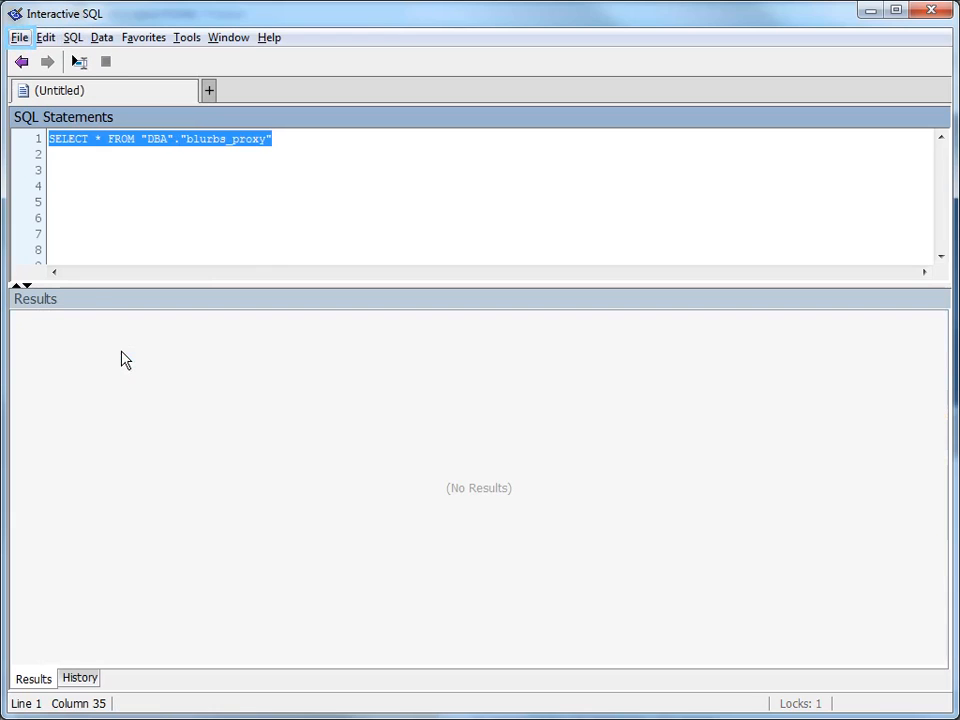
pyautogui.click(19, 40)
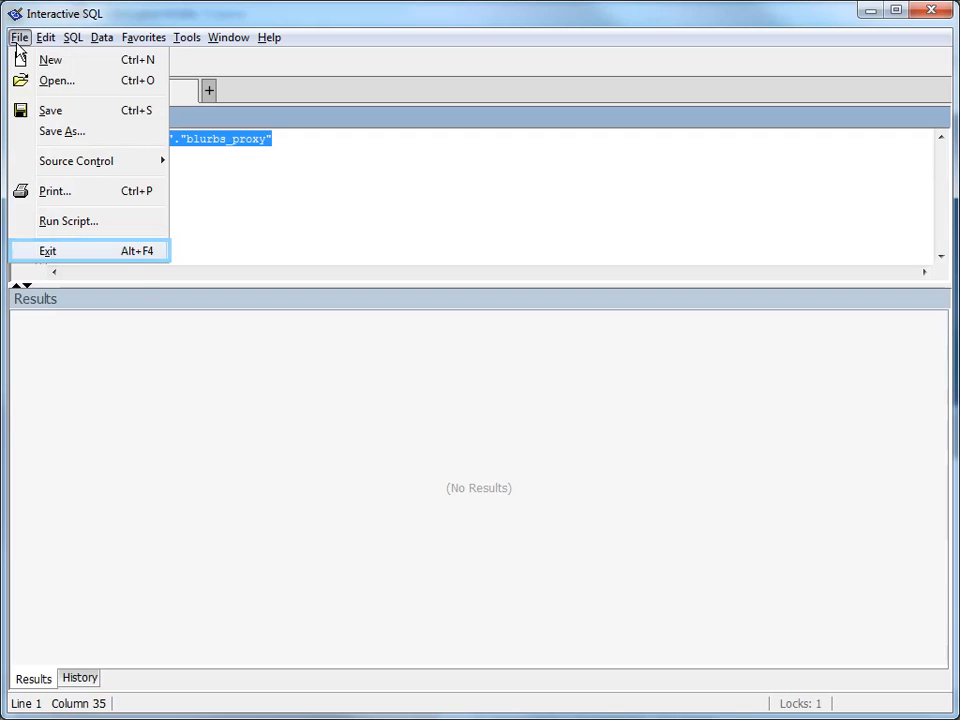
pyautogui.click(59, 256)
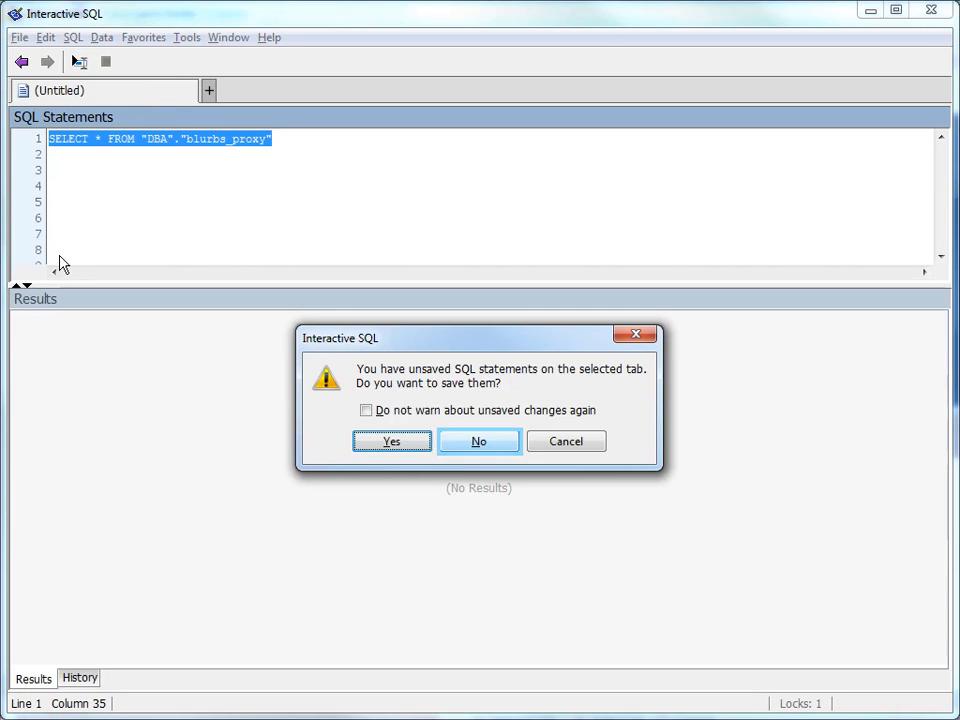
pyautogui.click(465, 455)
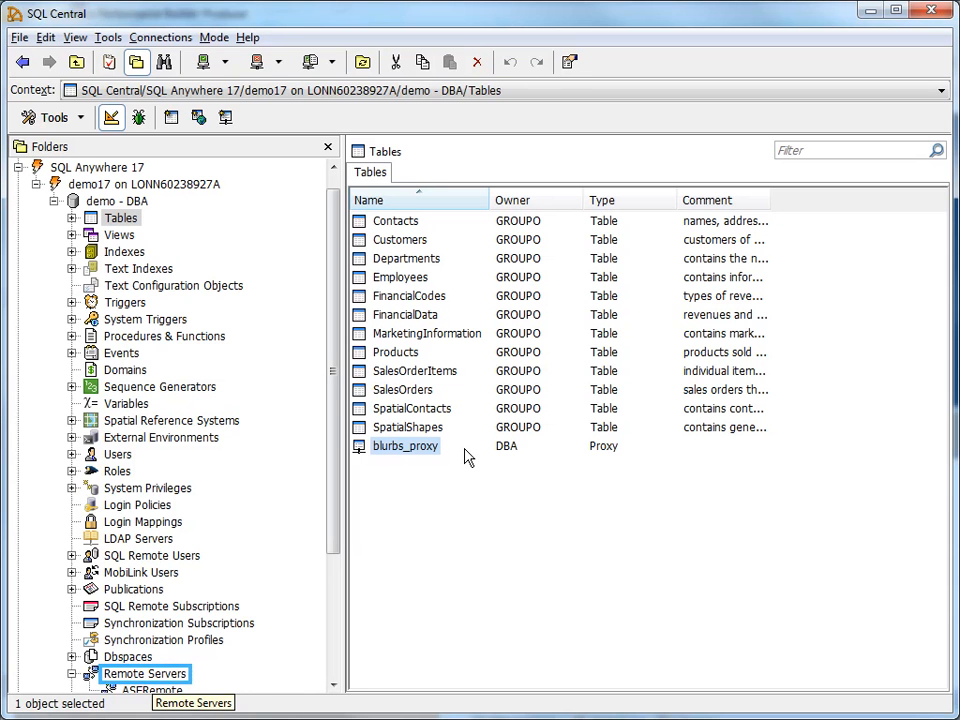
# Start a new remote server named ASERemote2 from the Remote Servers folder
pyautogui.click(129, 678)
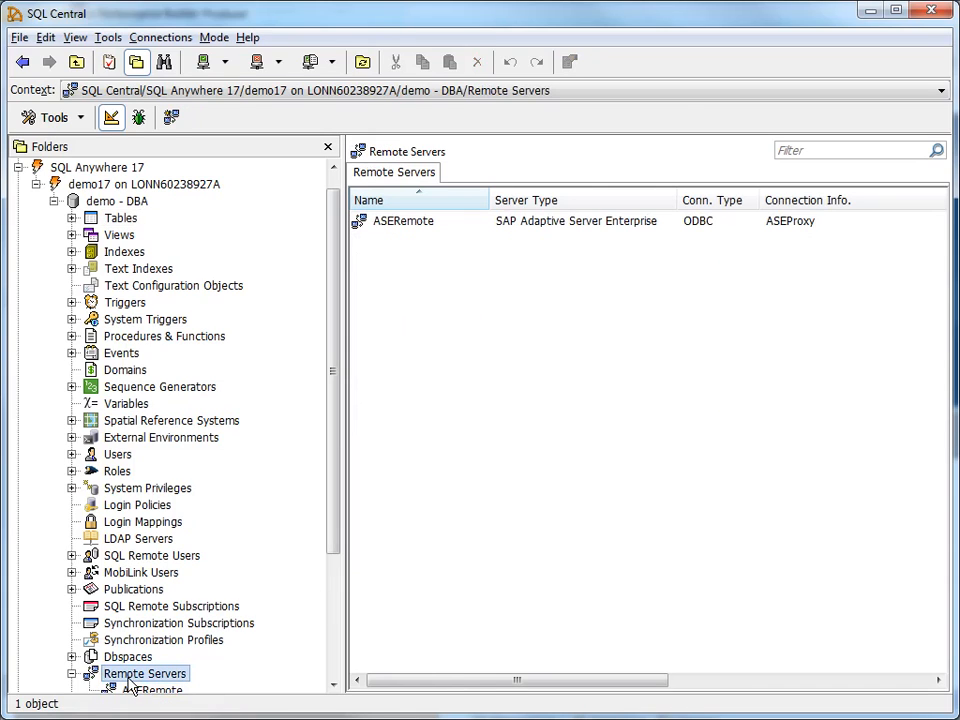
pyautogui.rightClick(441, 320)
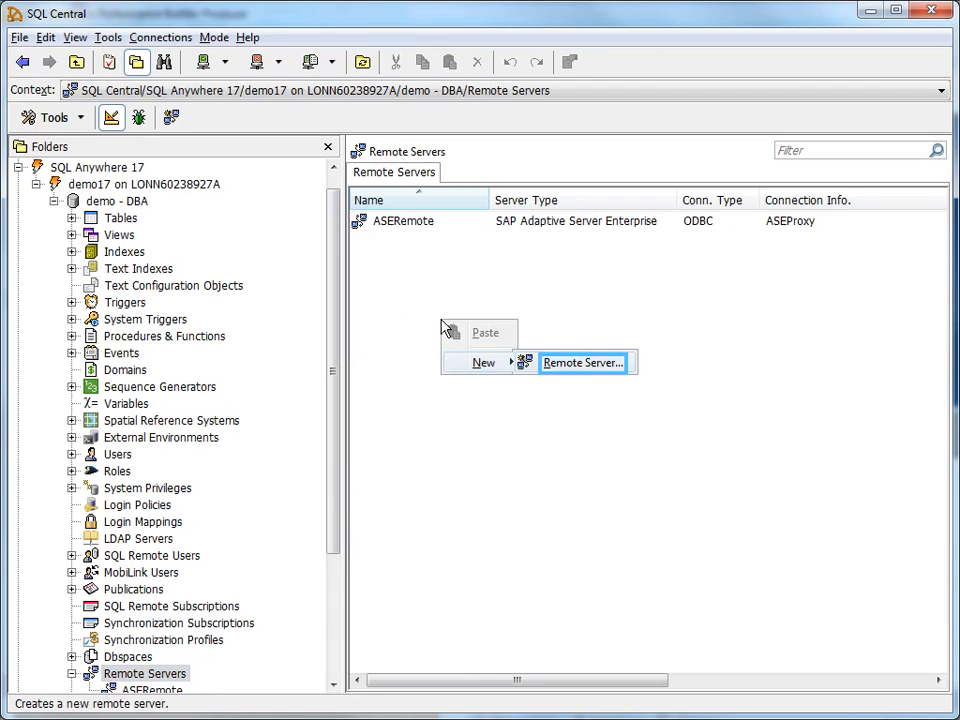
pyautogui.click(570, 367)
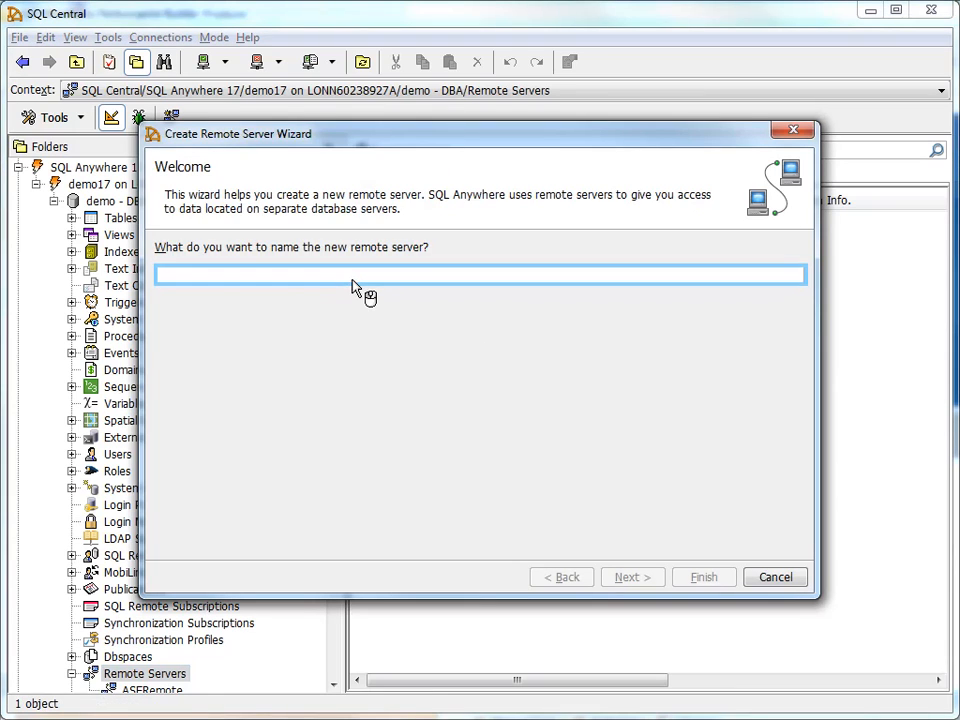
pyautogui.write('ASERemote2')
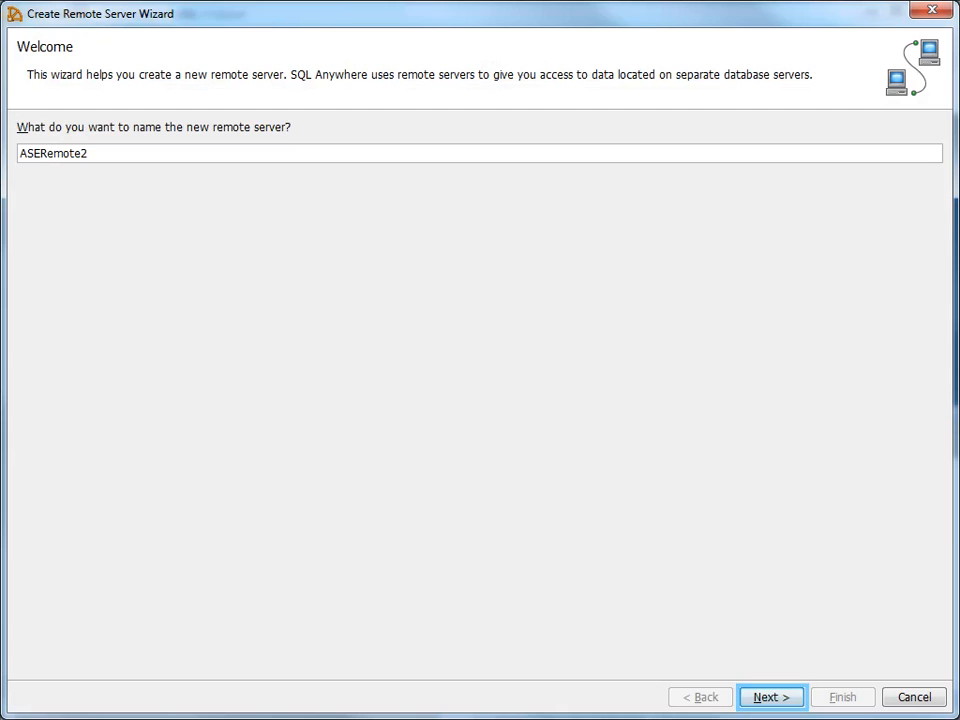
pyautogui.click(762, 699)
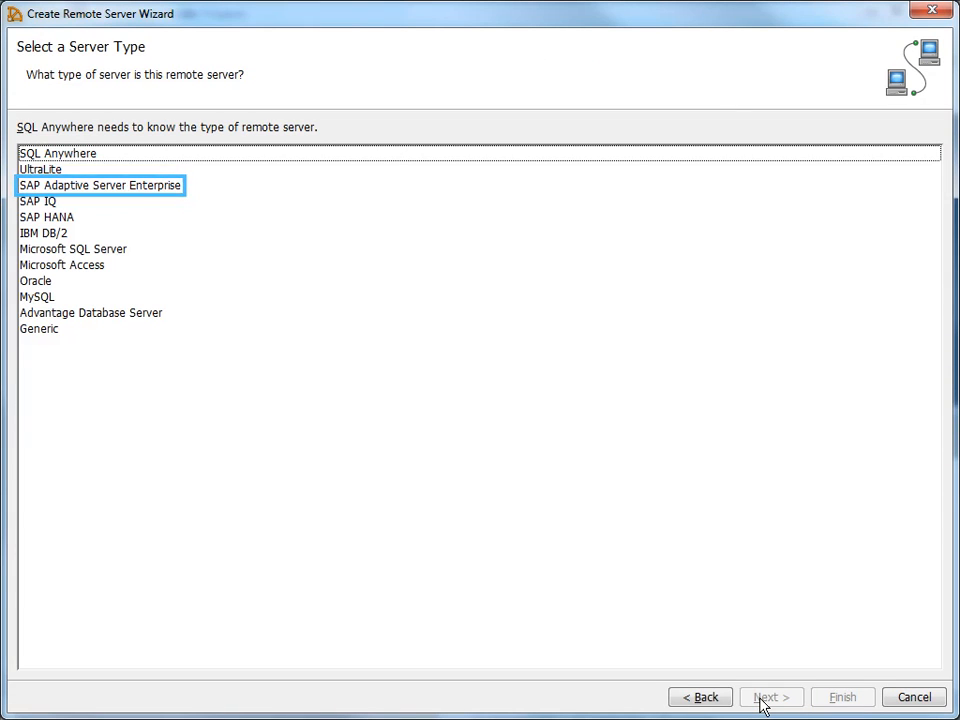
# Make ASERemote2 an SAP Adaptive Server Enterprise server using the pasted pubs2 connection string
pyautogui.click(68, 191)
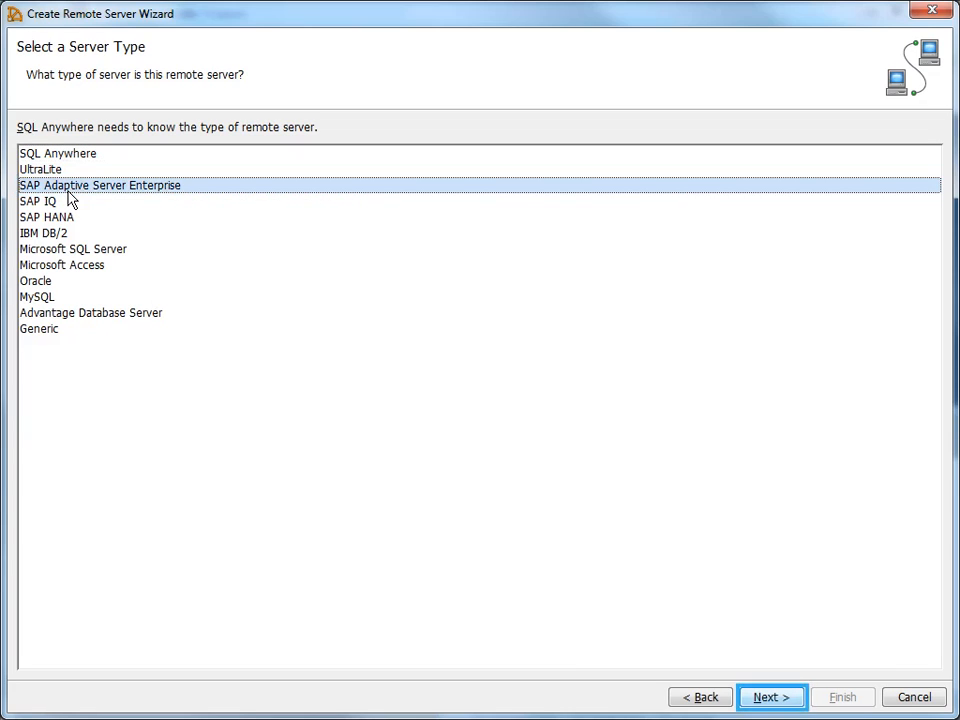
pyautogui.click(766, 700)
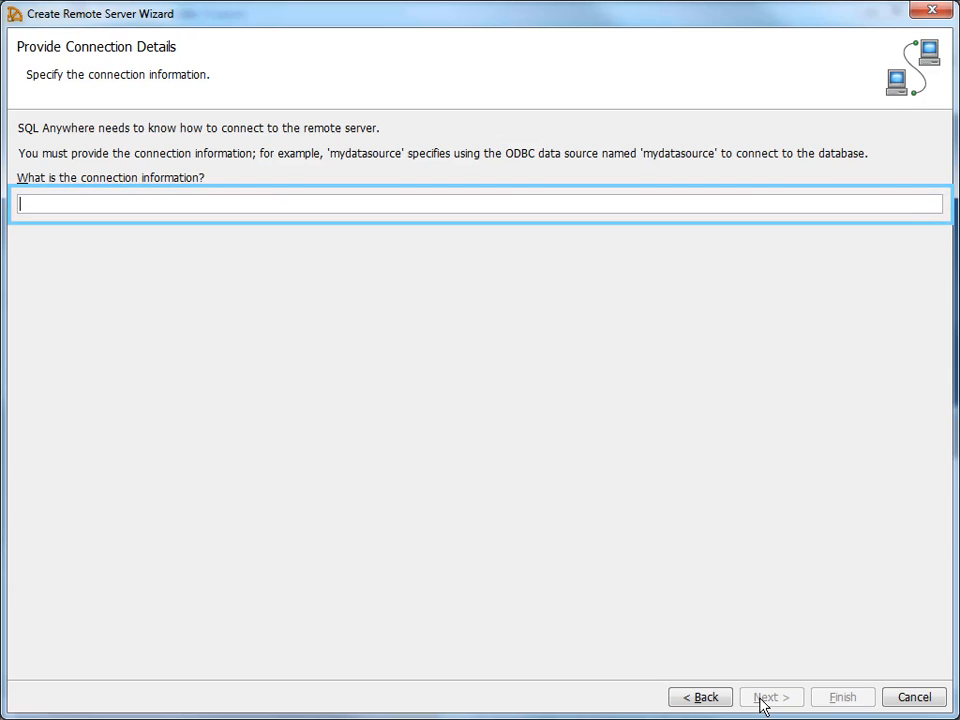
pyautogui.hotkey('ctrl', 'v')
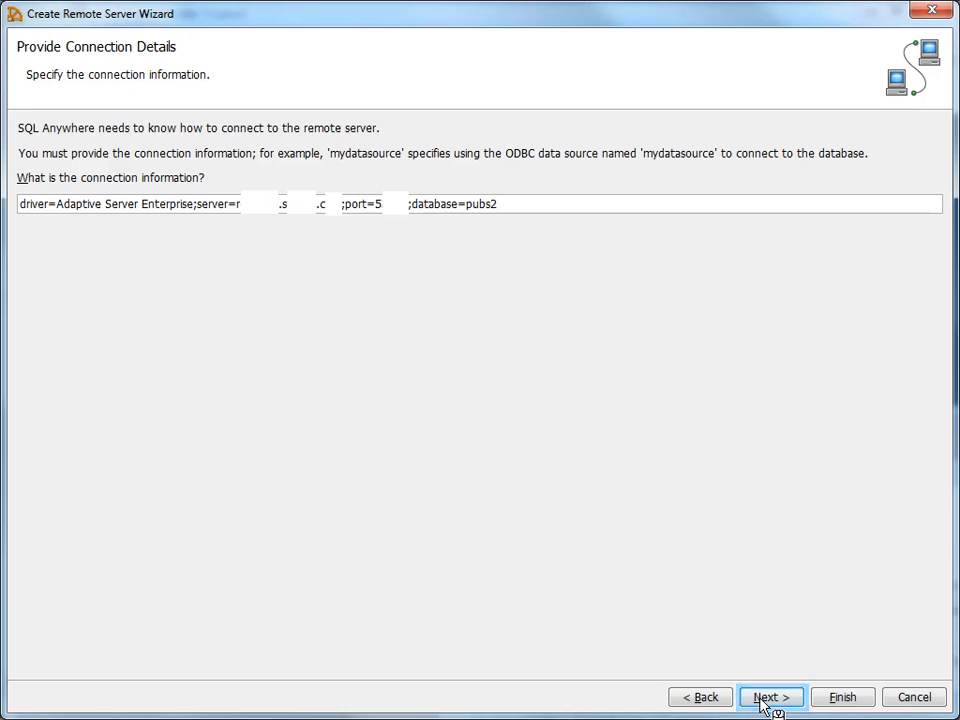
pyautogui.click(766, 698)
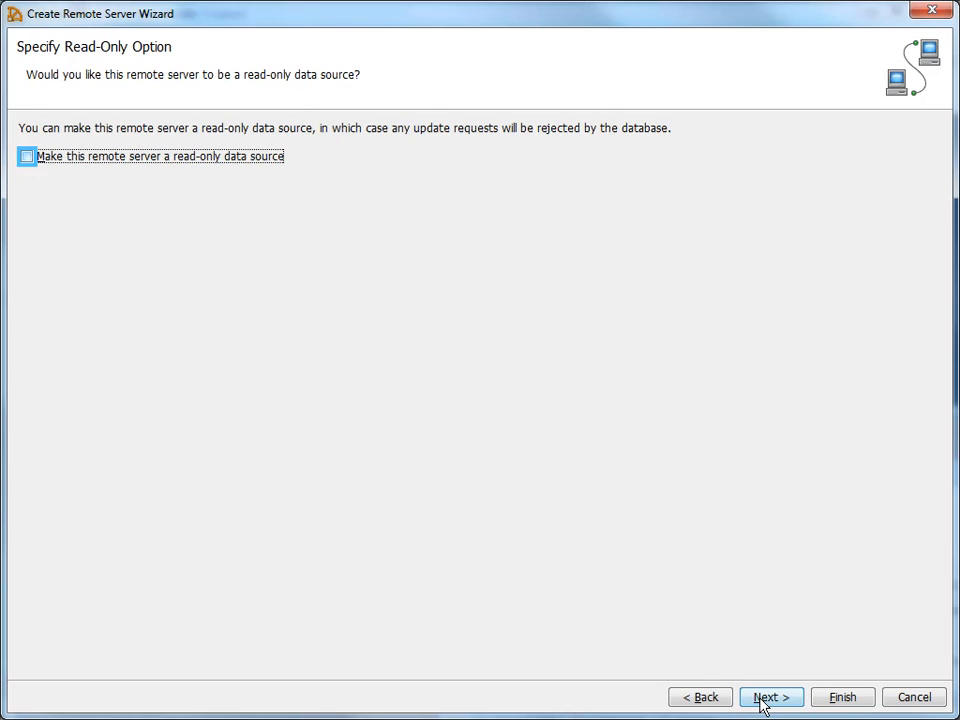
# Make ASERemote2 read-only and add external login sa with its password for the current user
pyautogui.click(26, 158)
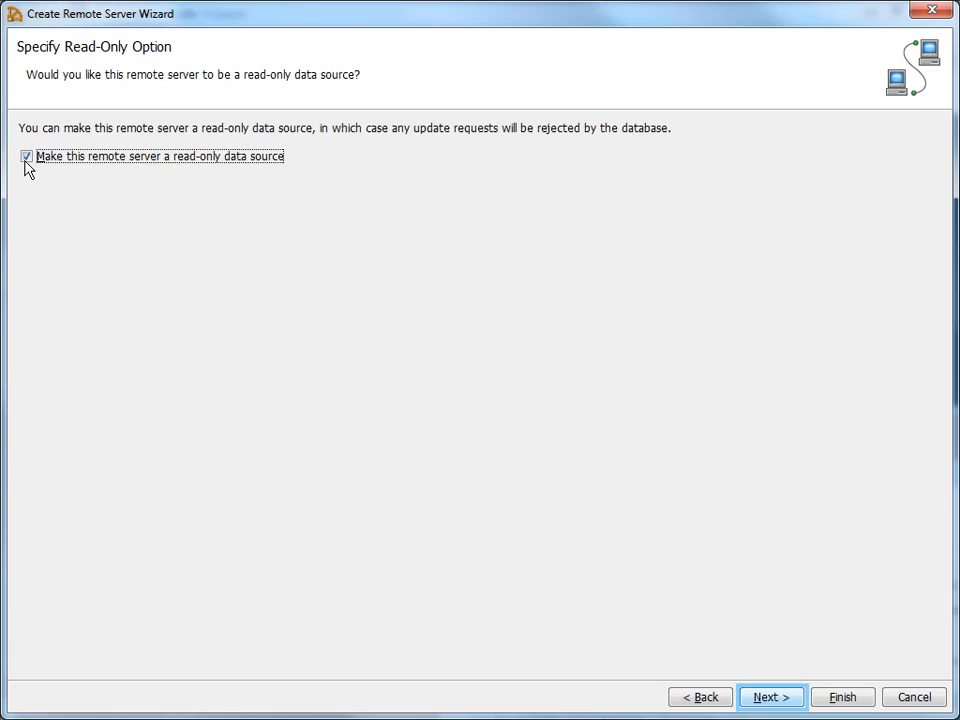
pyautogui.click(762, 700)
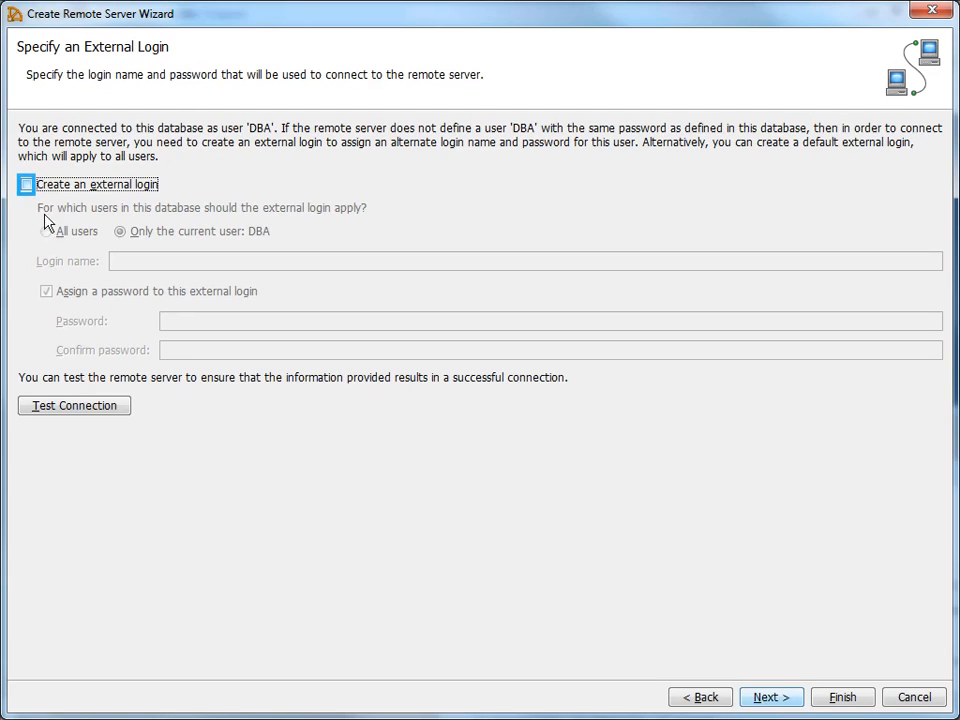
pyautogui.click(26, 185)
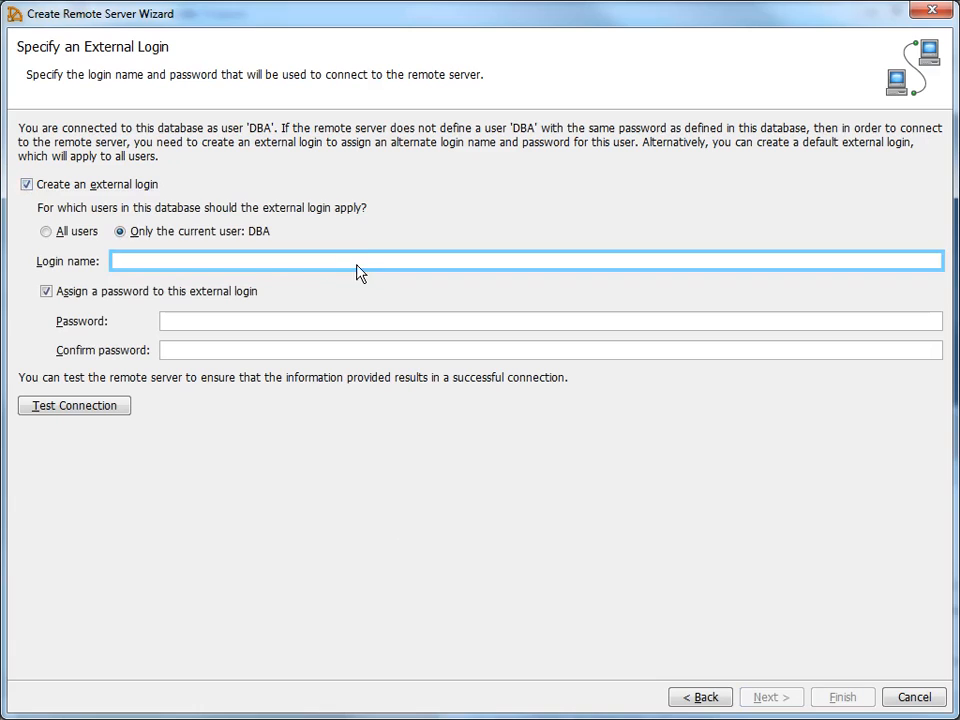
pyautogui.write('sa')
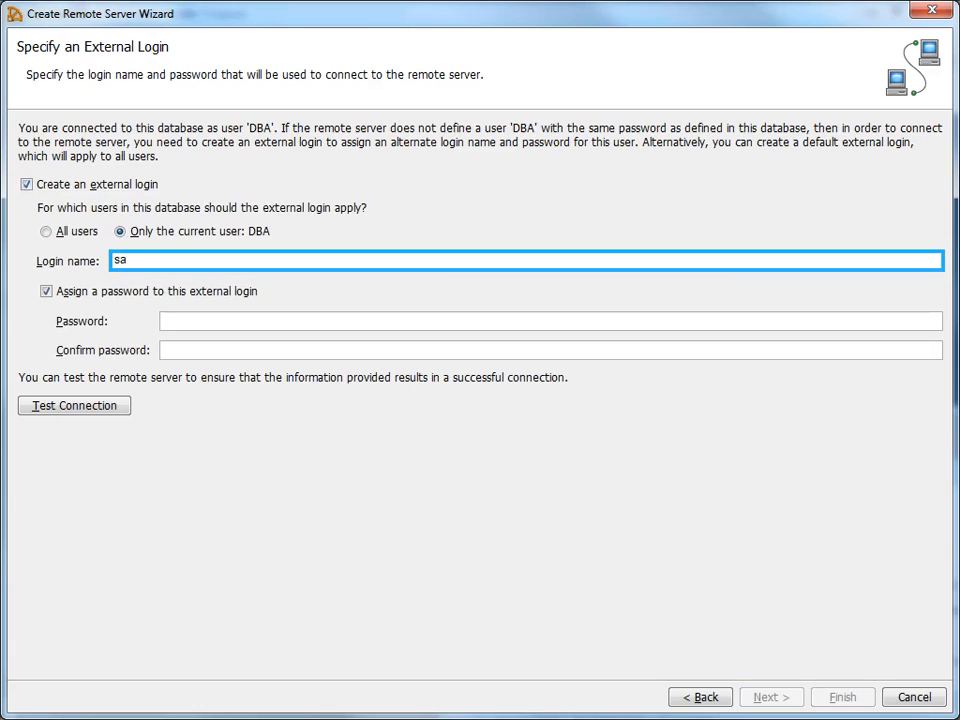
pyautogui.click(393, 326)
pyautogui.write('******')
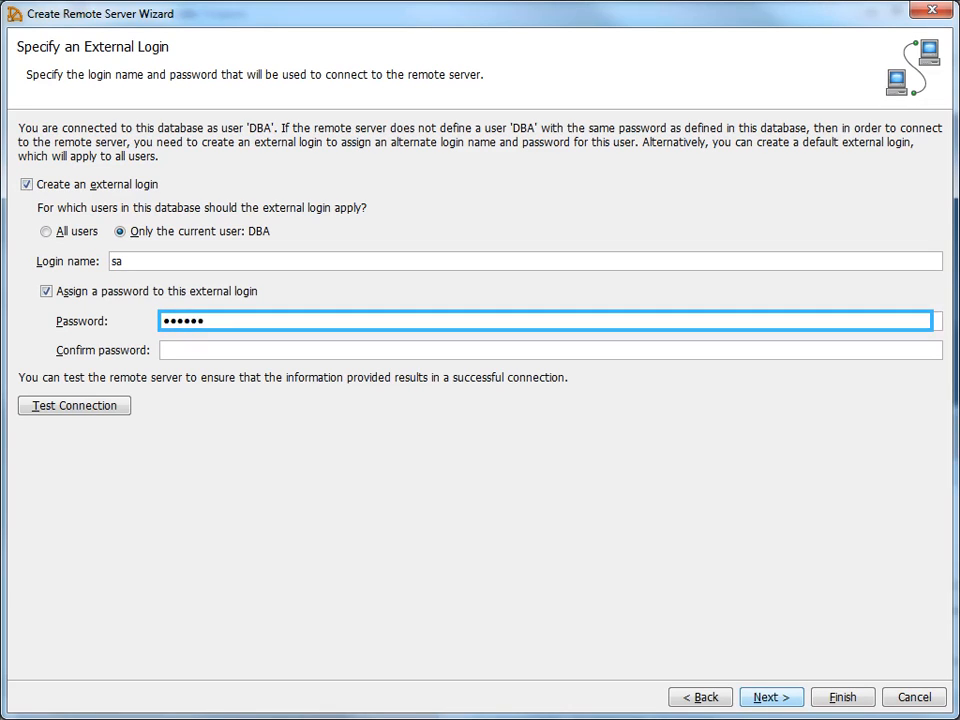
pyautogui.click(394, 349)
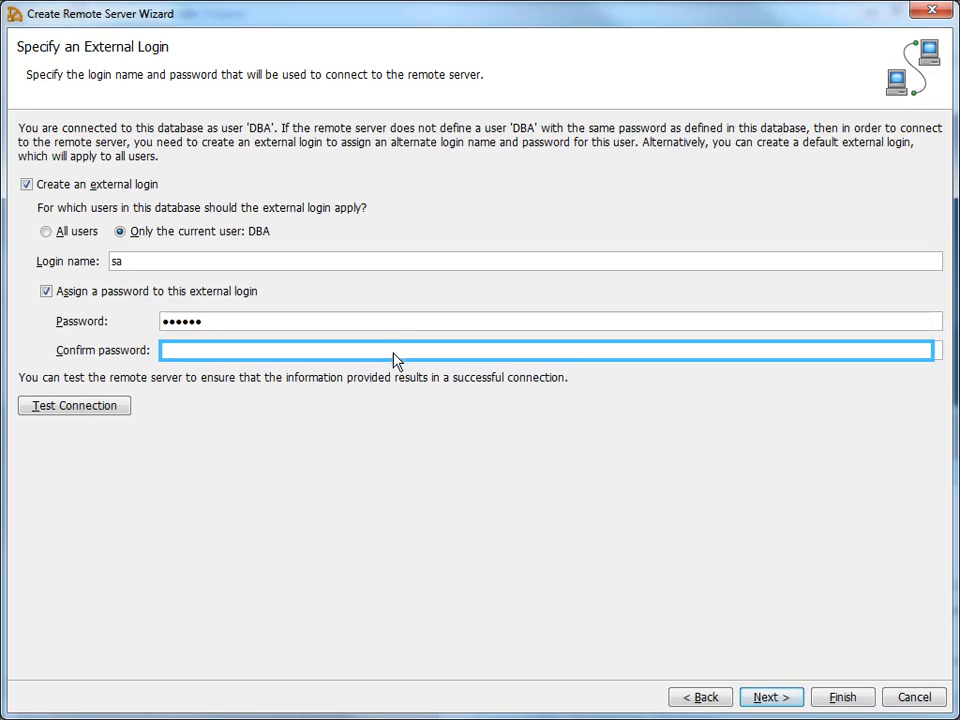
pyautogui.write('******')
# Test the connection to ASERemote2 successfully and continue past the external login page
pyautogui.press('Tab')
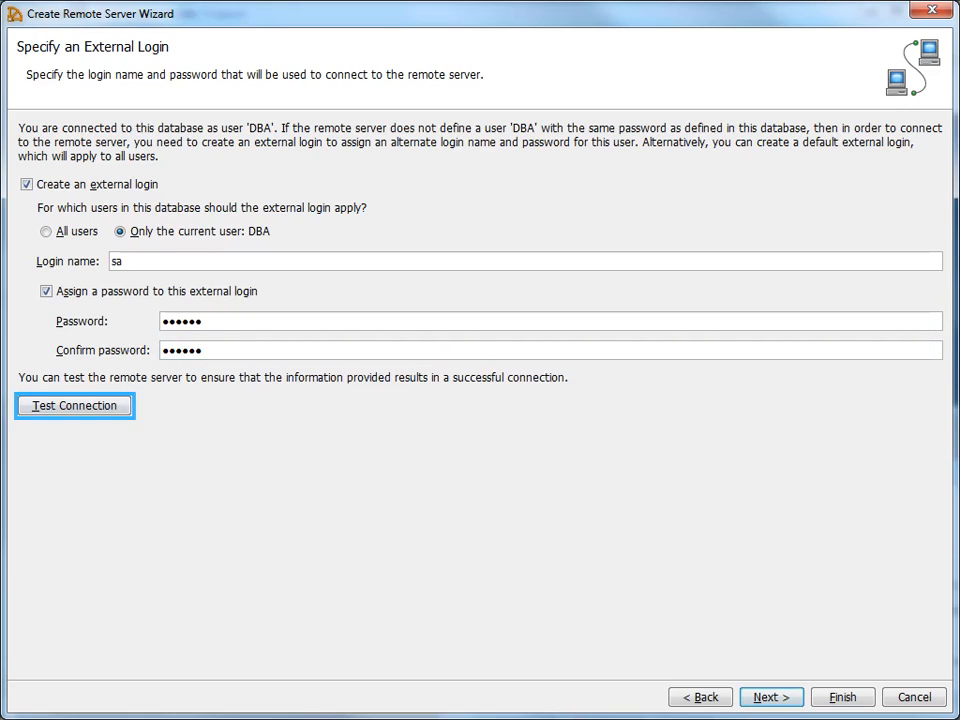
pyautogui.click(54, 415)
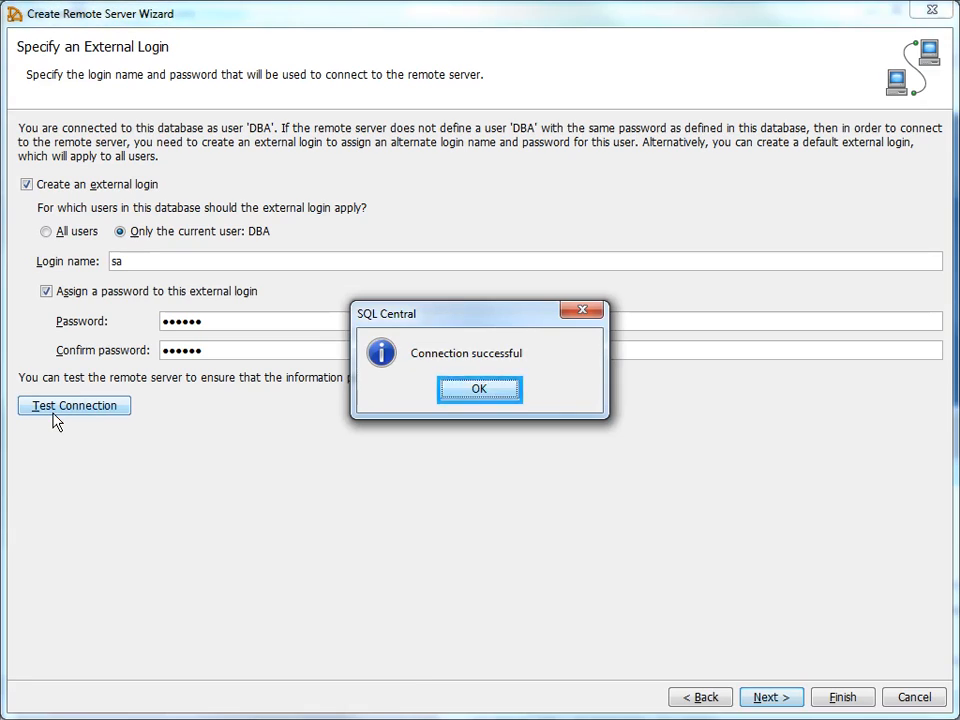
pyautogui.click(470, 400)
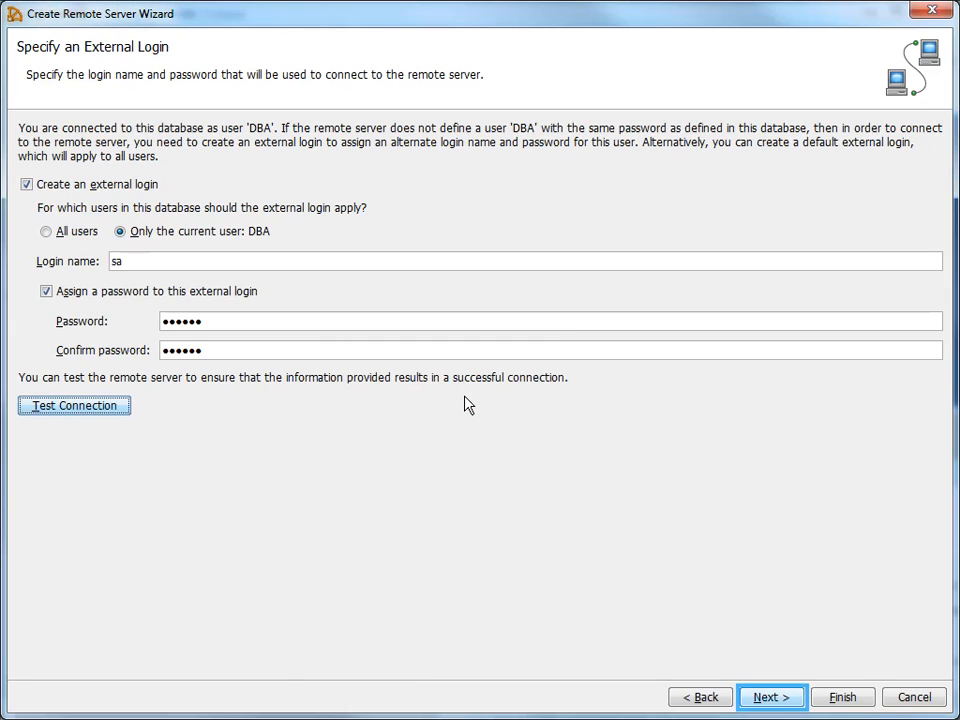
pyautogui.click(761, 698)
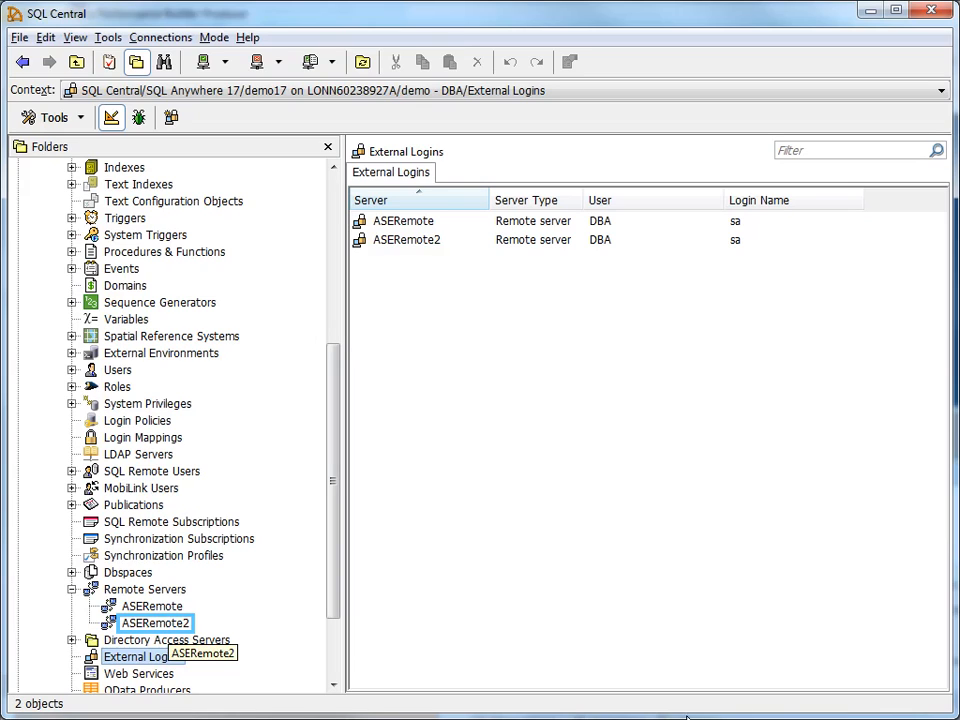
# Show ASERemote2's empty Proxy Tables list and bring up its menu for adding a proxy table
pyautogui.click(147, 625)
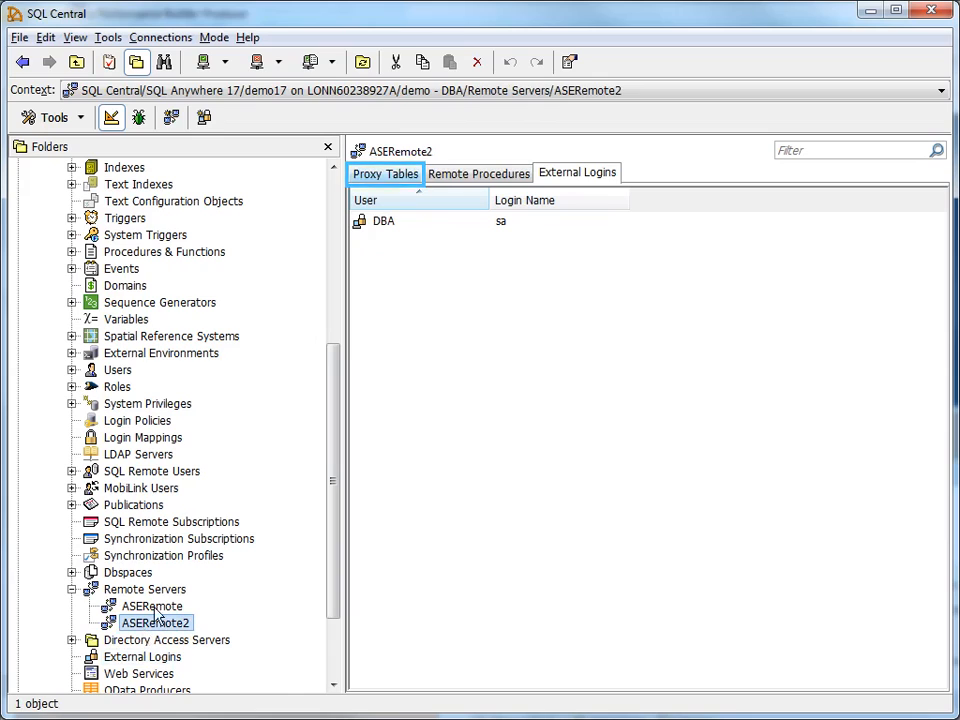
pyautogui.click(370, 180)
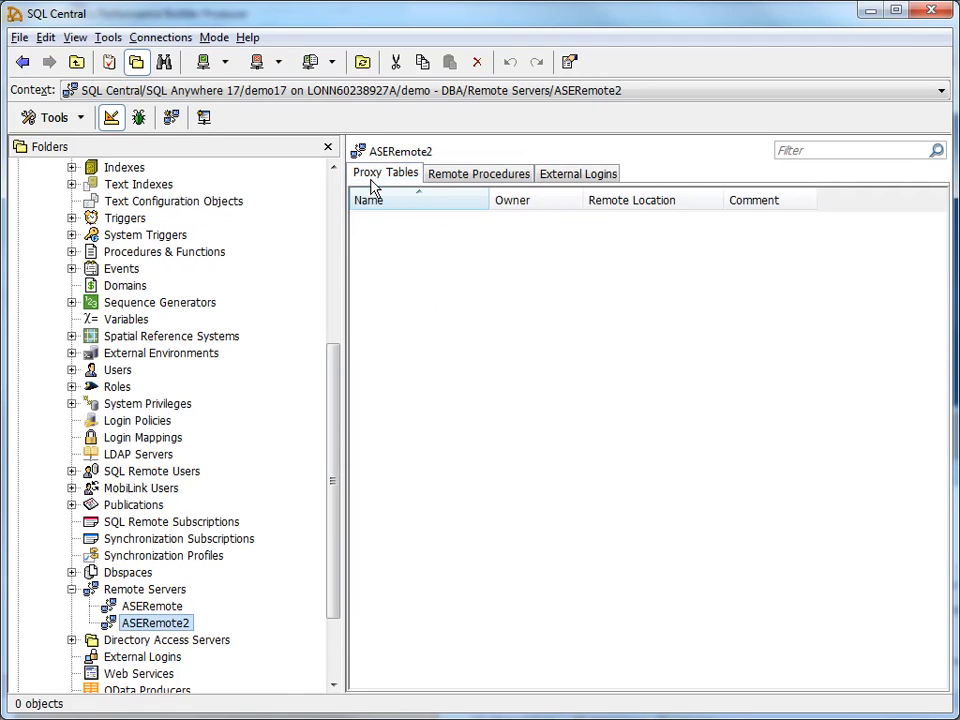
pyautogui.rightClick(399, 314)
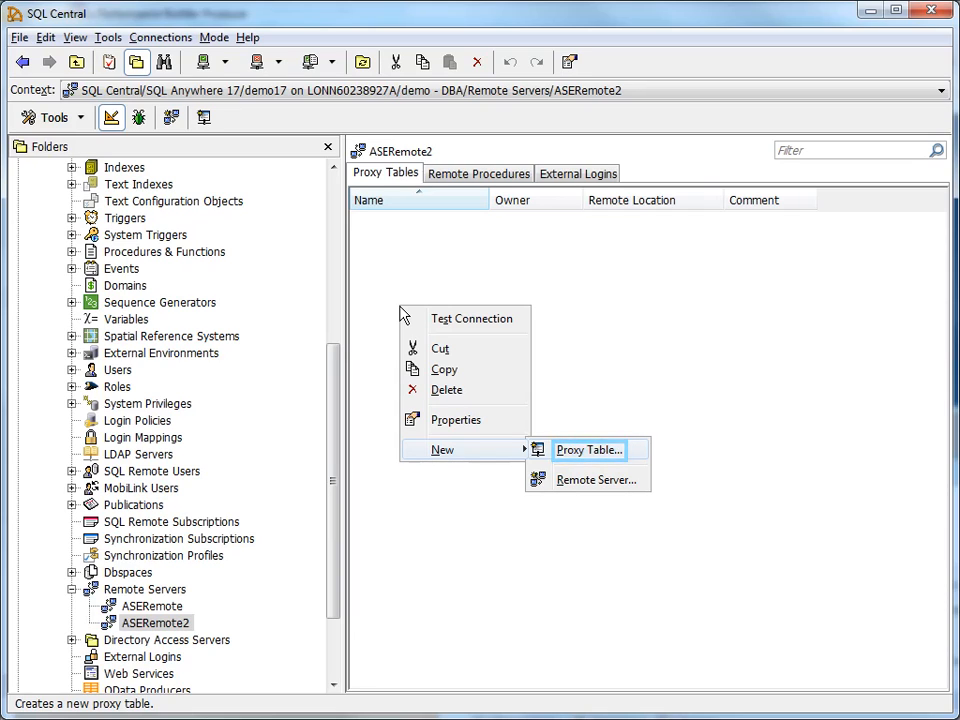
# Start a new proxy table on server ASERemote2 with remote database pubs2
pyautogui.click(578, 459)
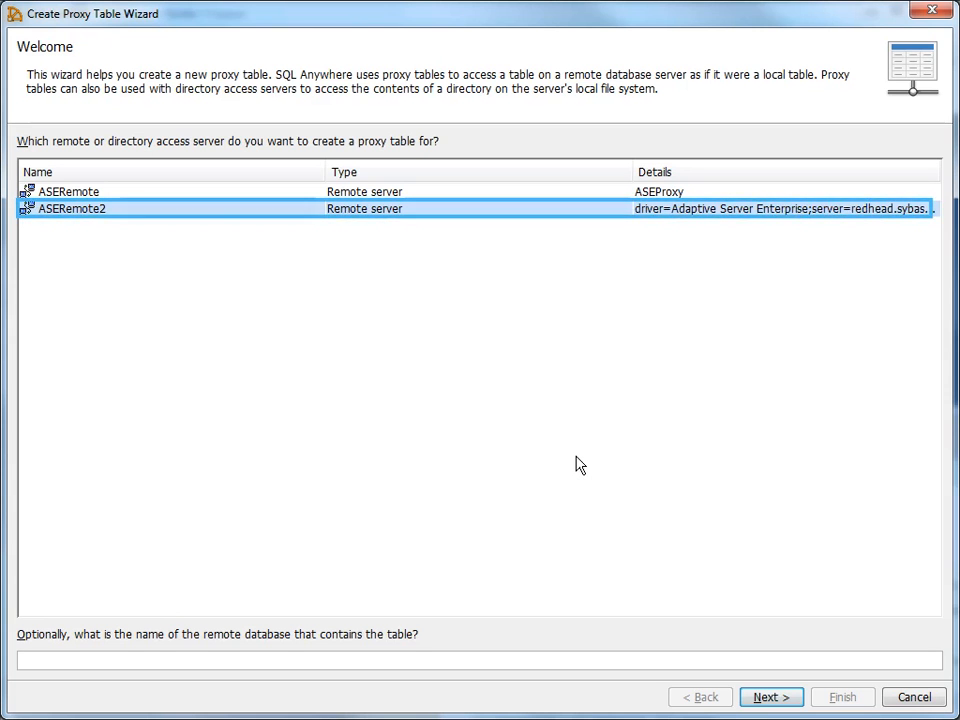
pyautogui.click(293, 217)
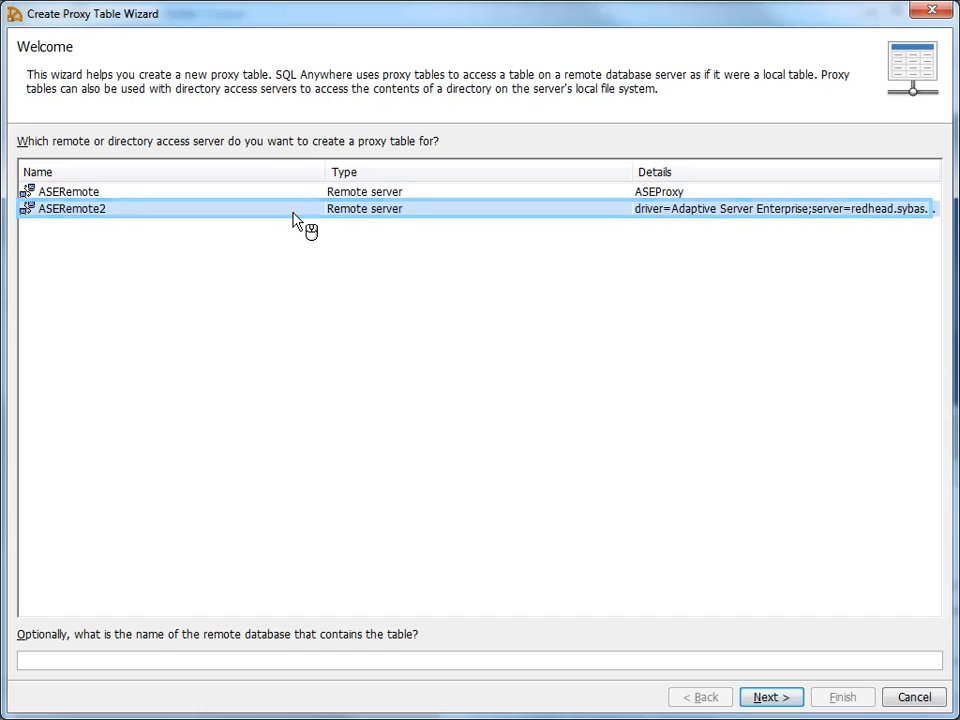
pyautogui.press('Tab')
pyautogui.click(296, 670)
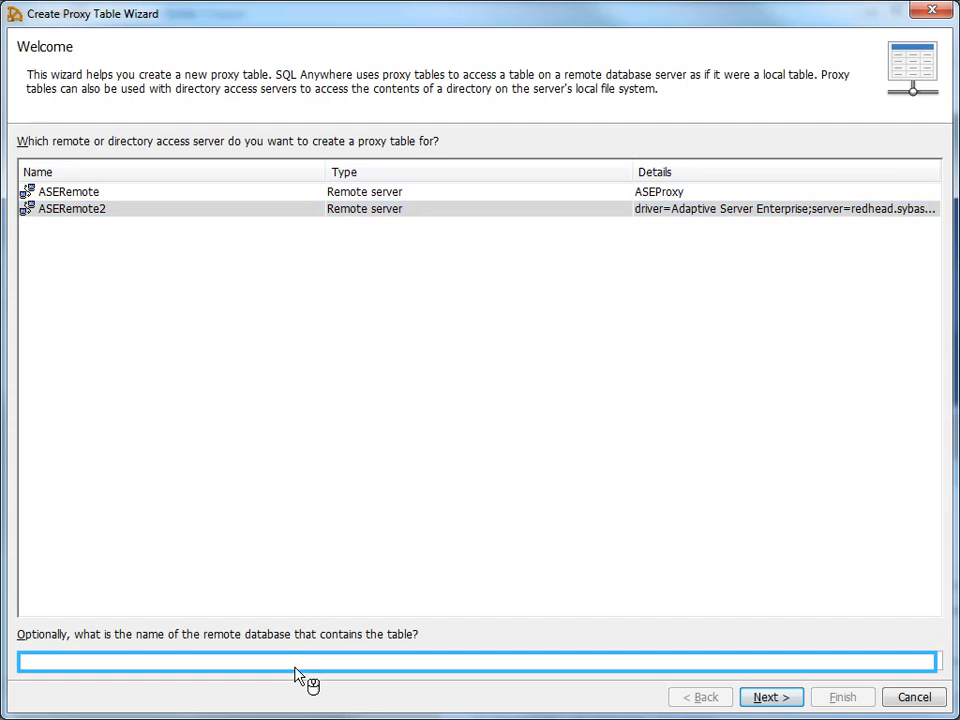
pyautogui.write('pubs2')
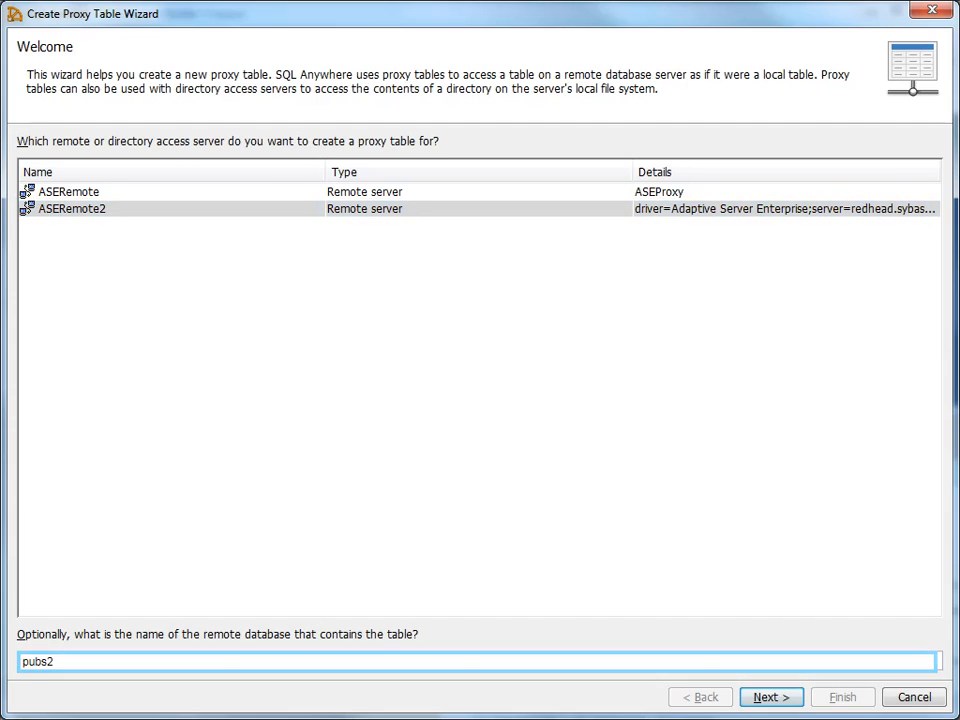
pyautogui.press('Tab')
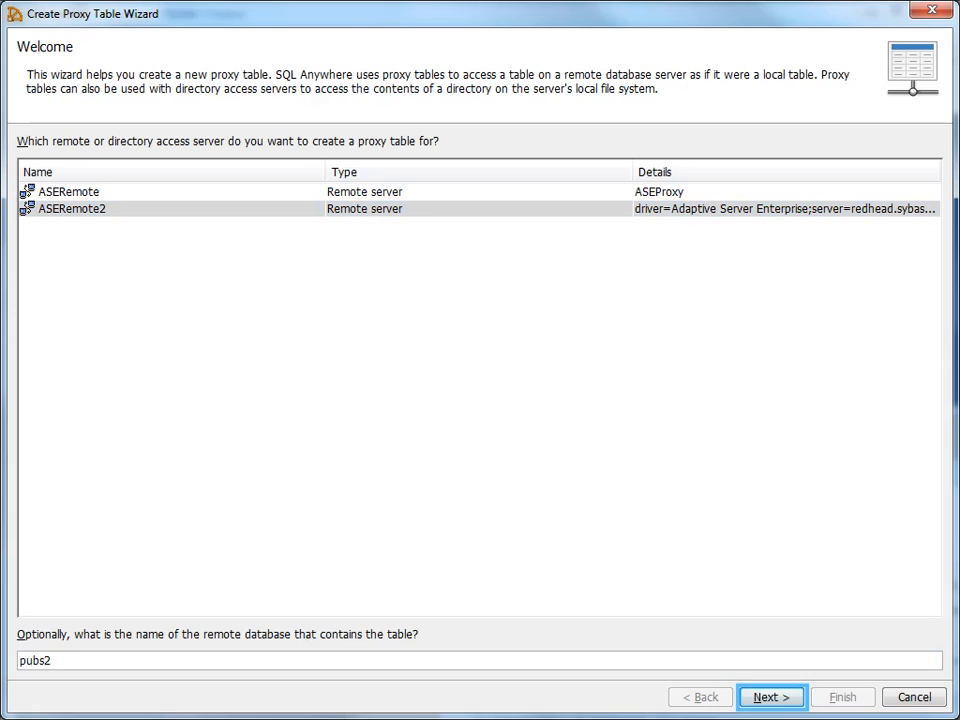
pyautogui.click(762, 701)
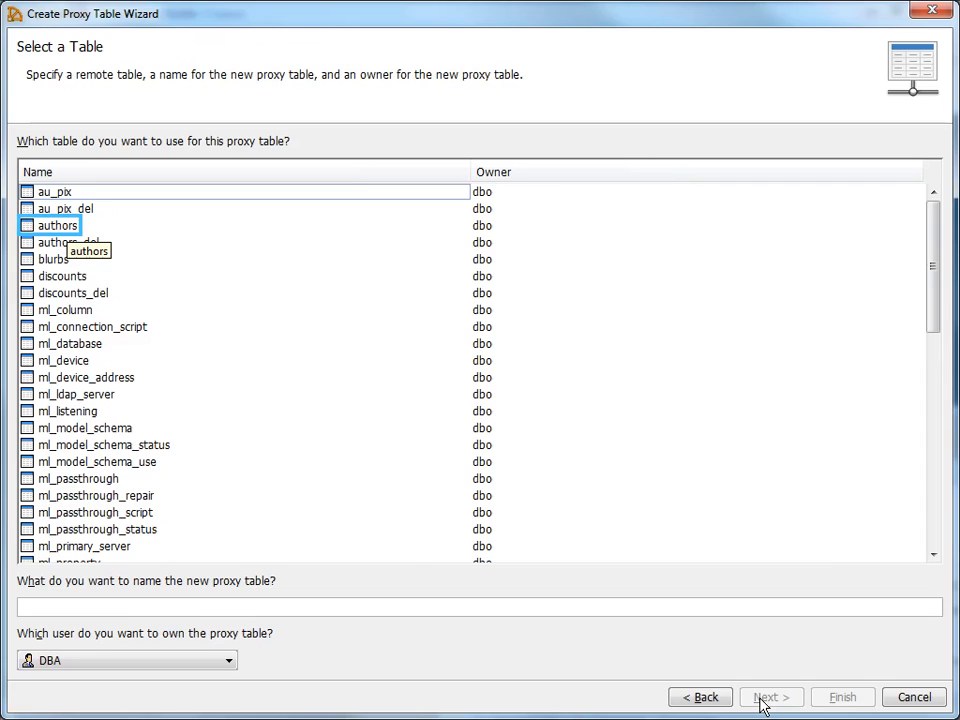
# Pick the remote authors table and name its proxy authors_proxy
pyautogui.click(40, 231)
pyautogui.write('_pr')
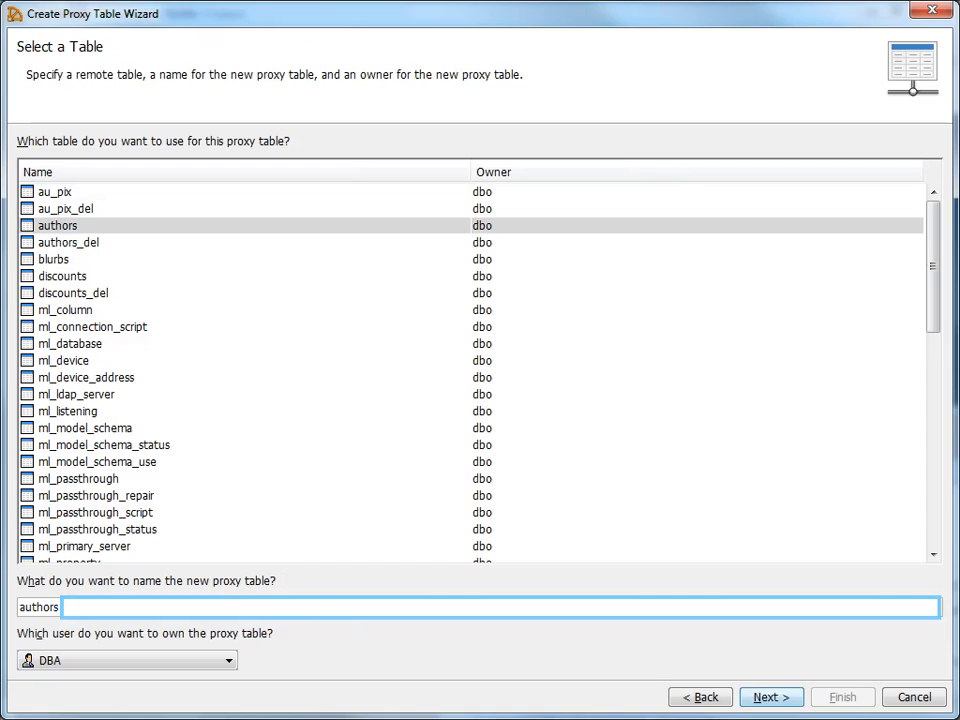
pyautogui.write('oxy')
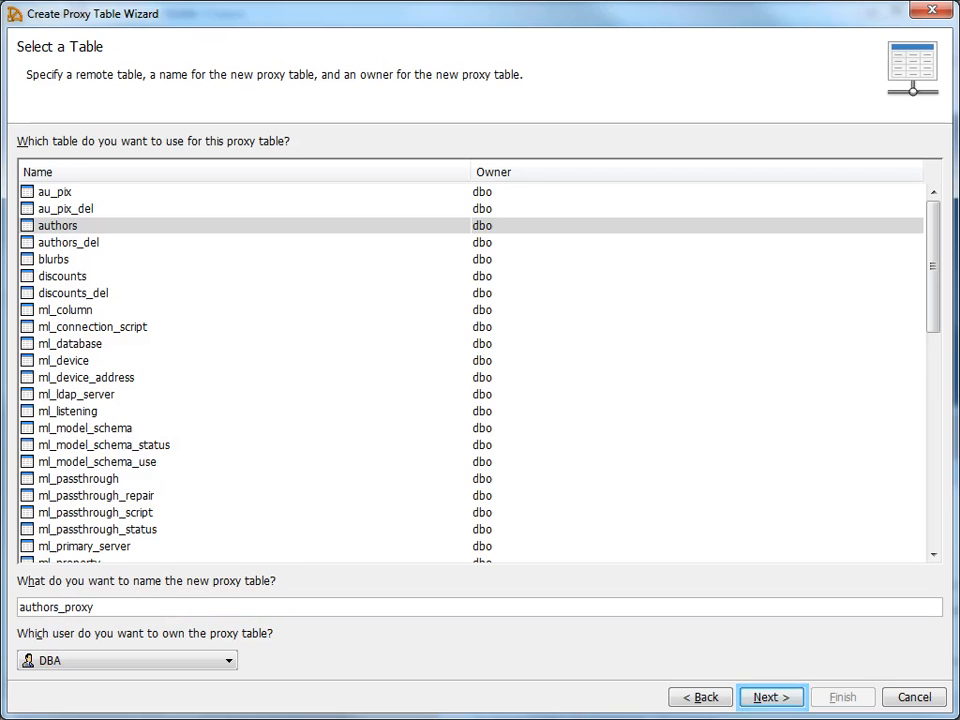
pyautogui.click(763, 703)
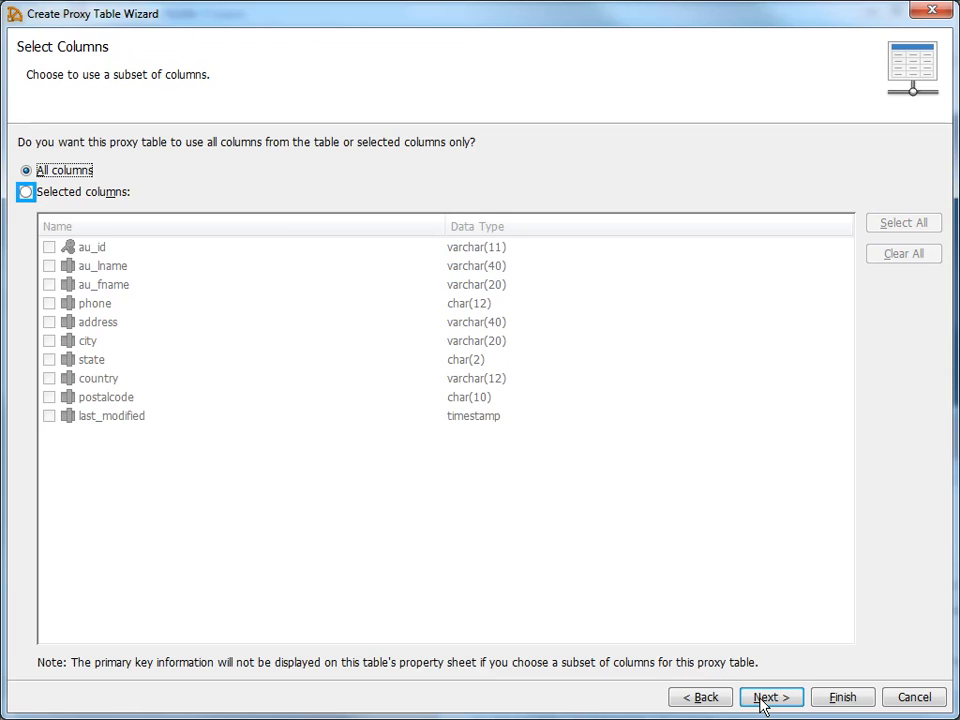
# Create authors_proxy with only the au_id, au_lname, au_fname and phone columns
pyautogui.click(25, 196)
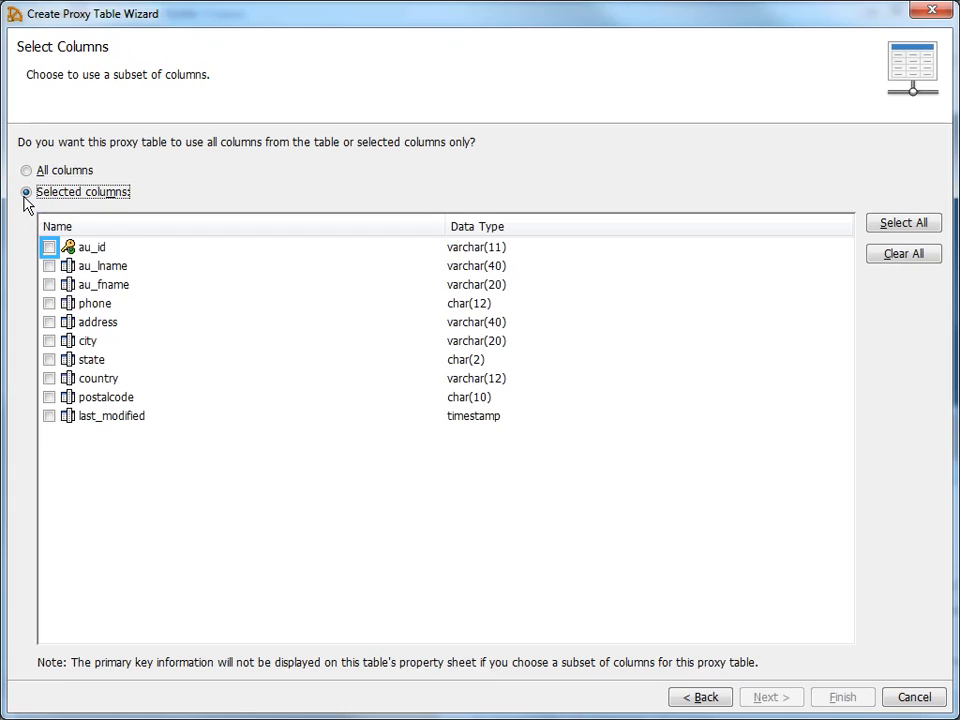
pyautogui.click(49, 250)
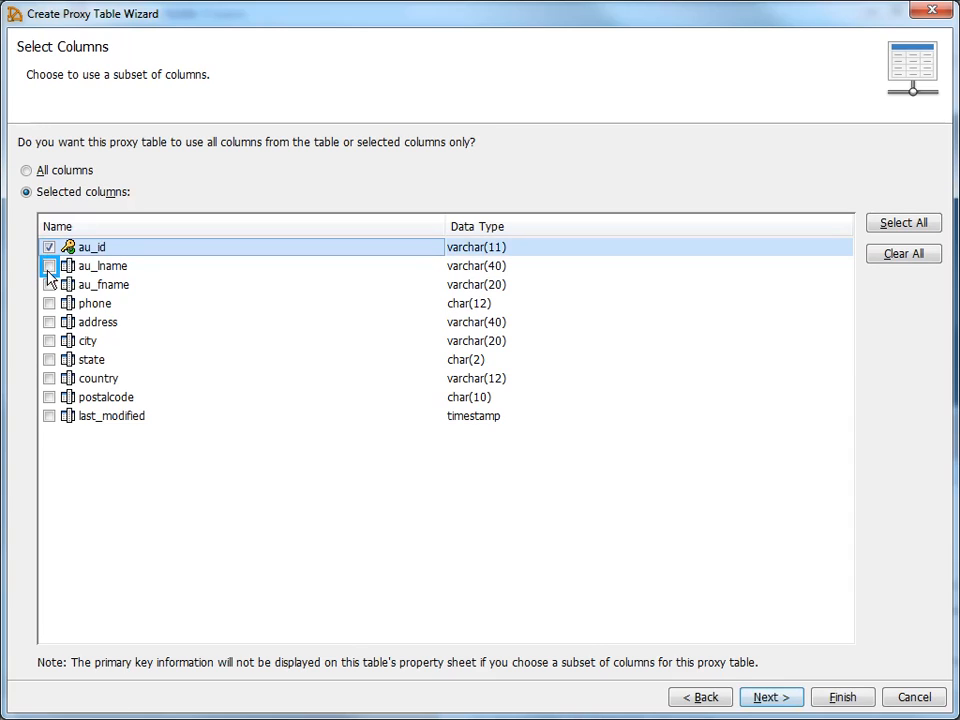
pyautogui.click(48, 270)
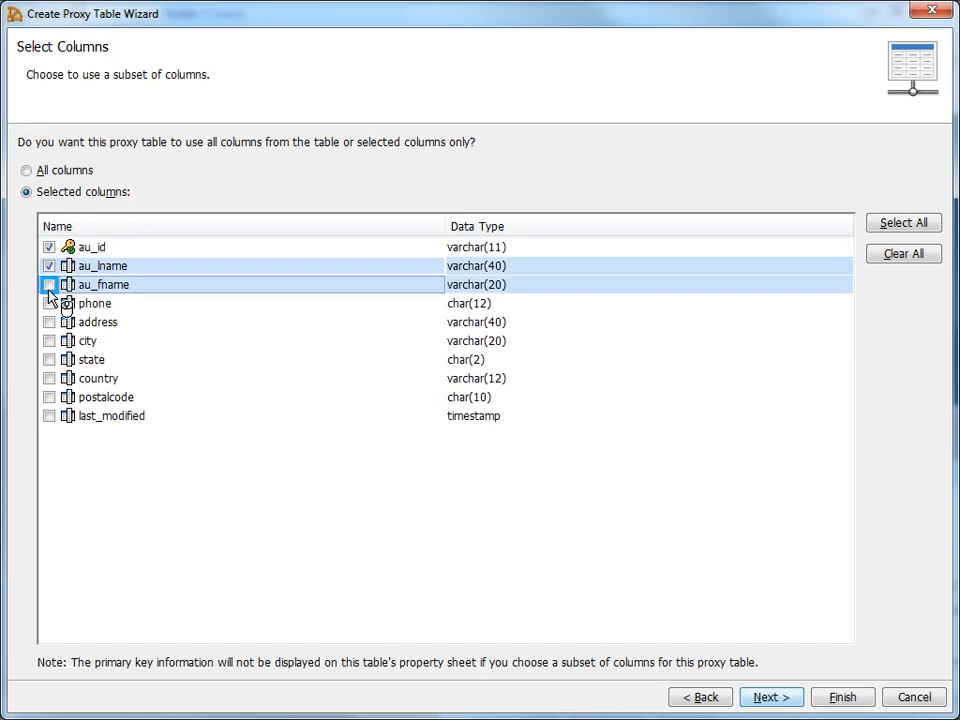
pyautogui.click(49, 286)
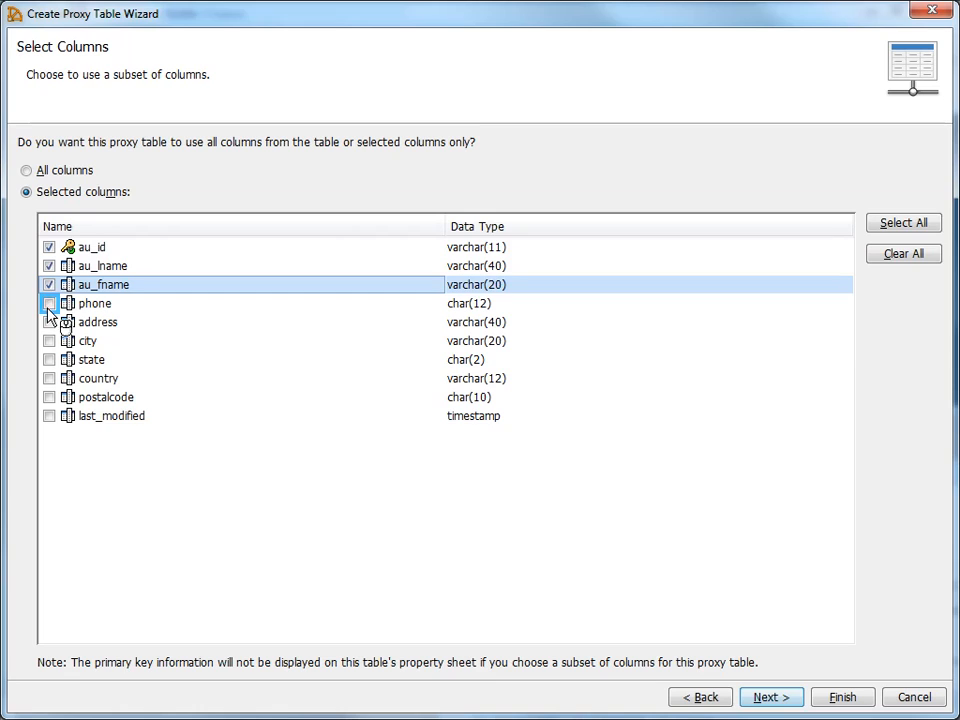
pyautogui.click(49, 304)
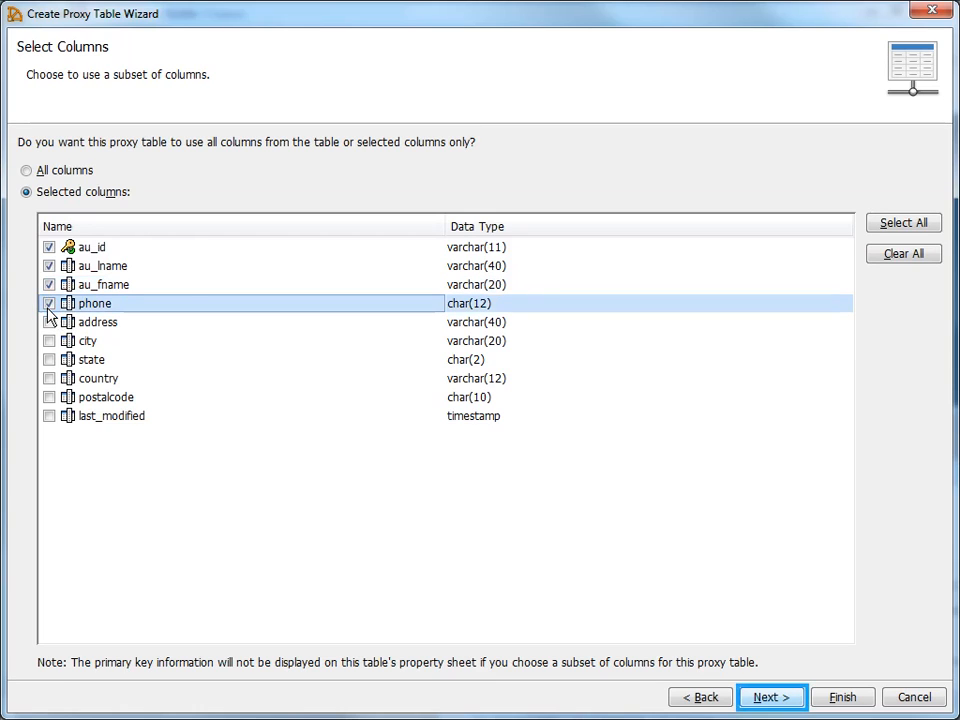
pyautogui.click(764, 700)
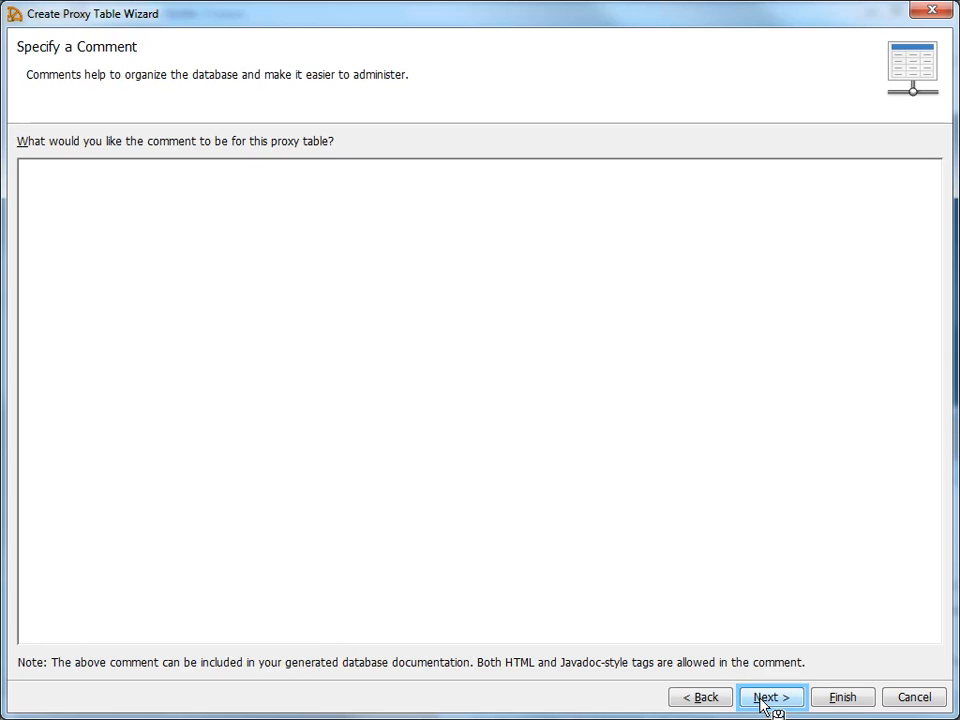
pyautogui.click(764, 700)
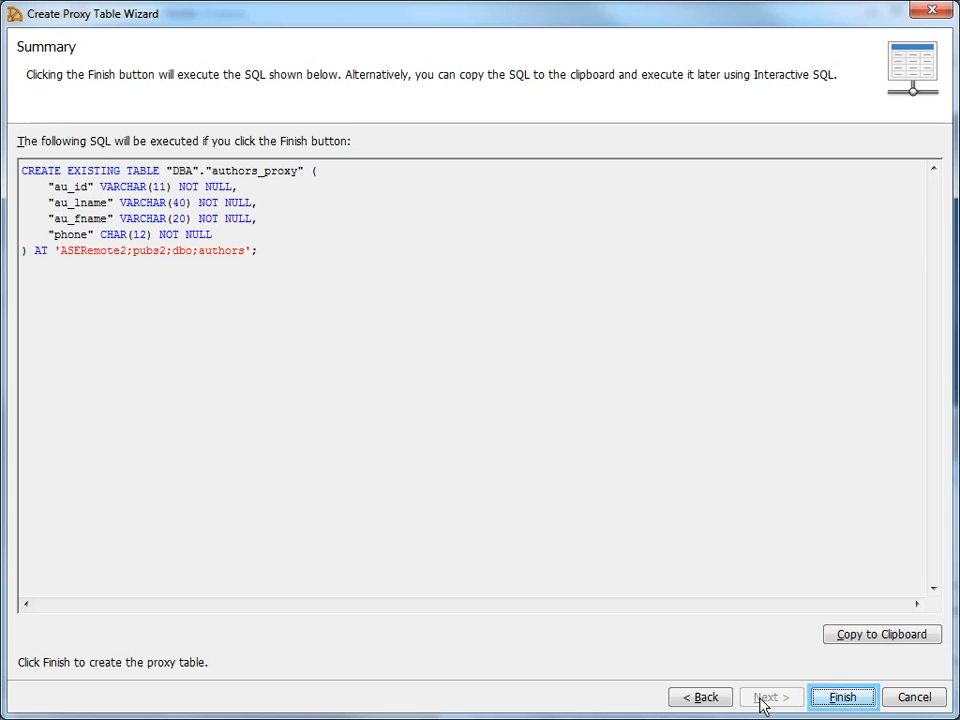
pyautogui.click(834, 703)
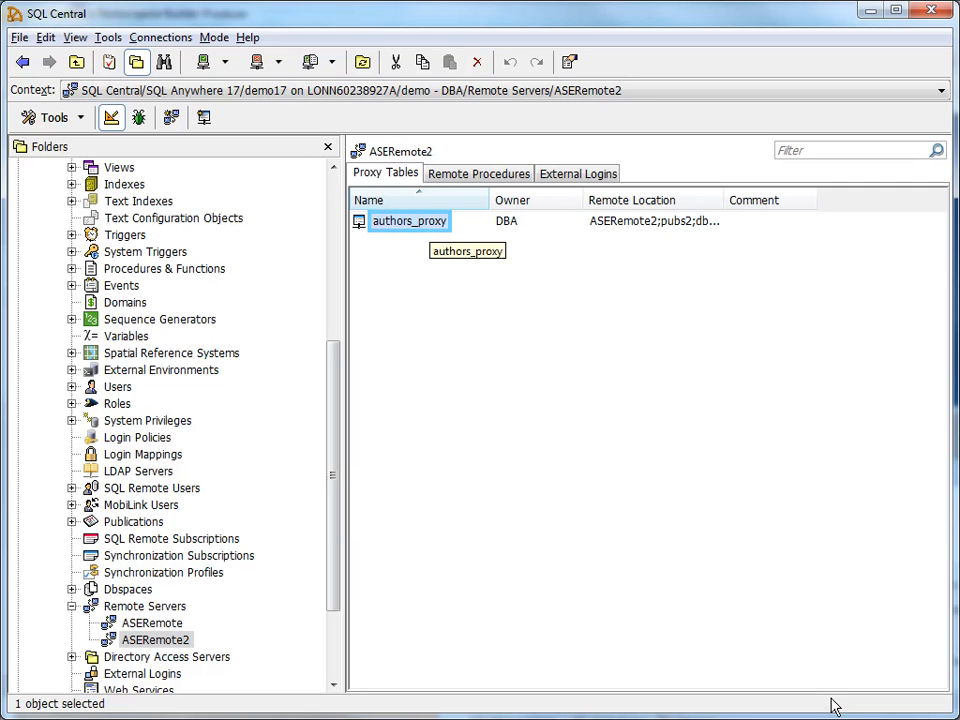
# Open authors_proxy's 23 author rows in Interactive SQL via View Data
pyautogui.click(397, 232)
pyautogui.rightClick(397, 232)
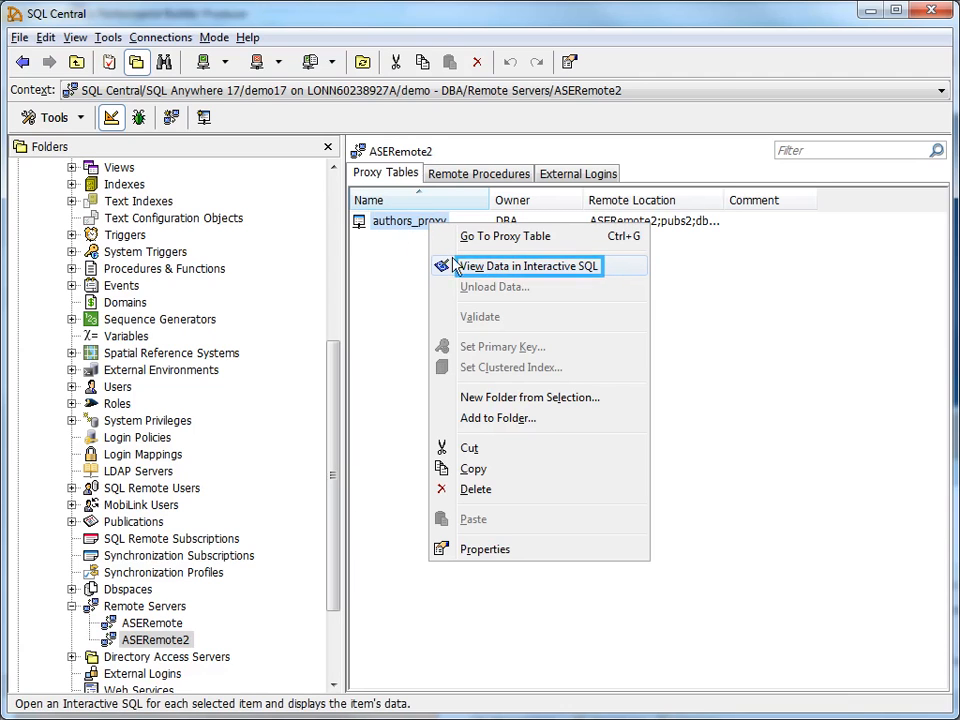
pyautogui.click(501, 272)
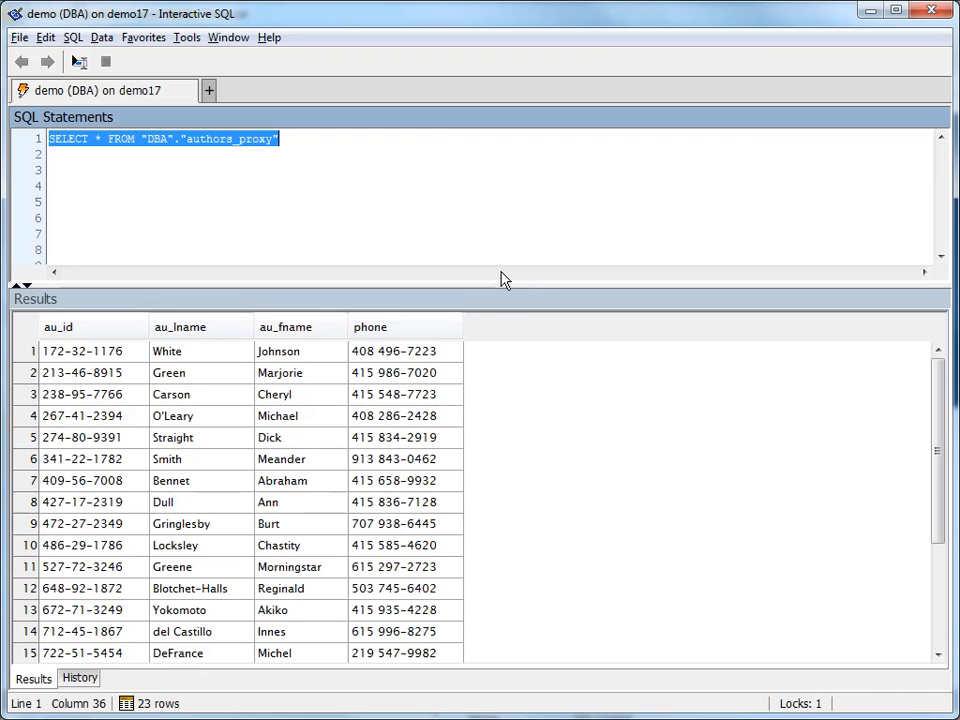